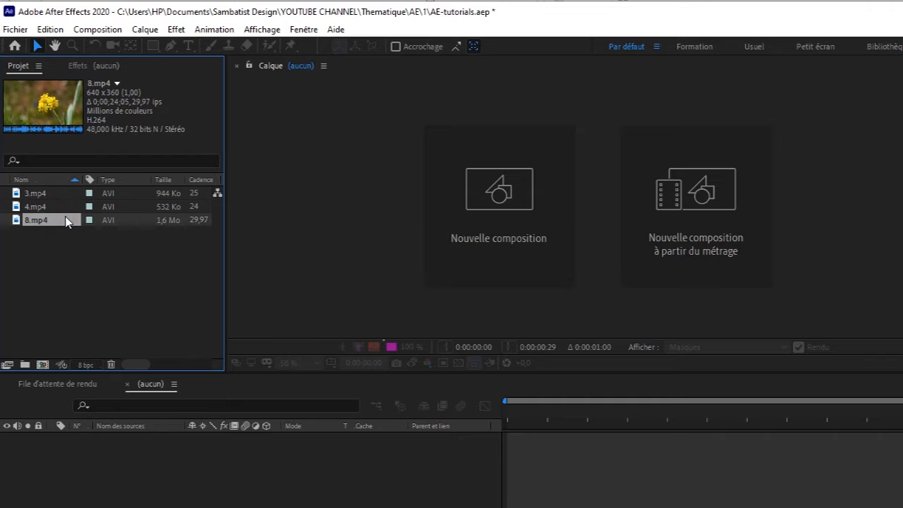
- Create a new composition named "tool" with the HDV/HDTV 720 29,97 preset settings
{"action": "left_click", "coordinate": [511, 199]}
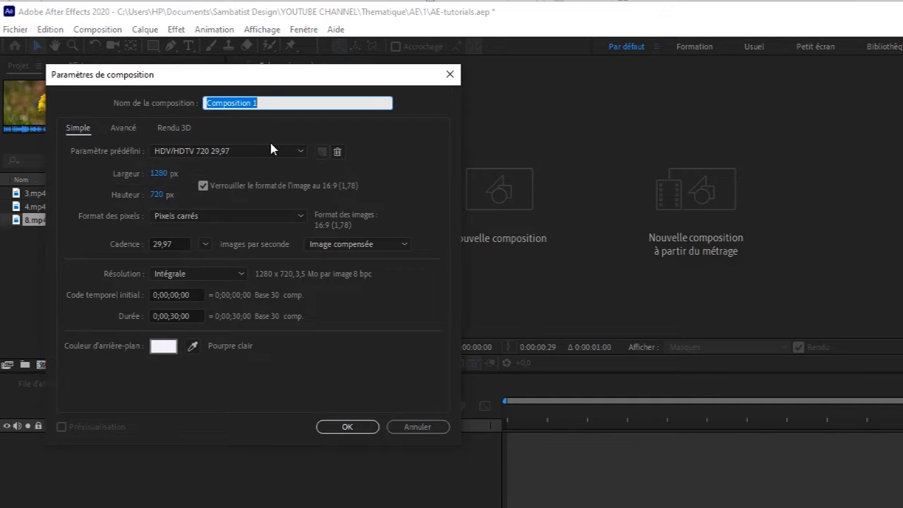
{"action": "type", "text": "tool"}
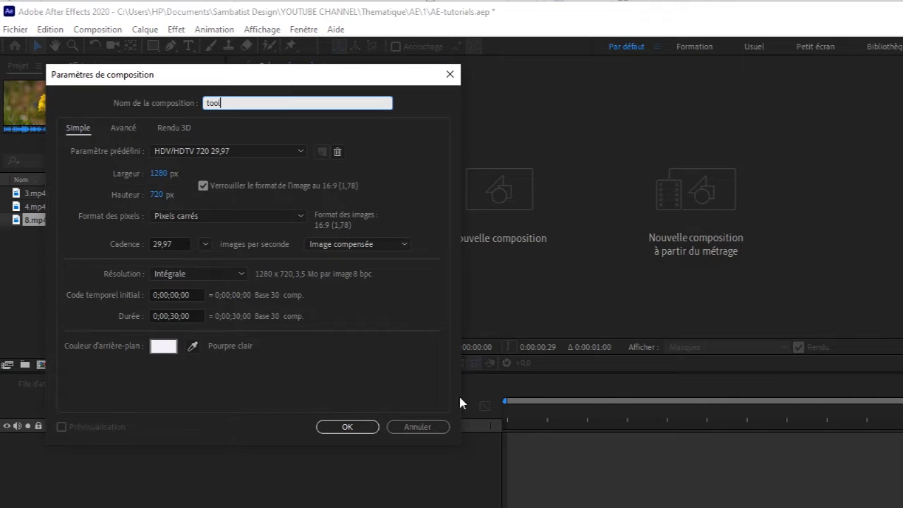
{"action": "left_click", "coordinate": [352, 427]}
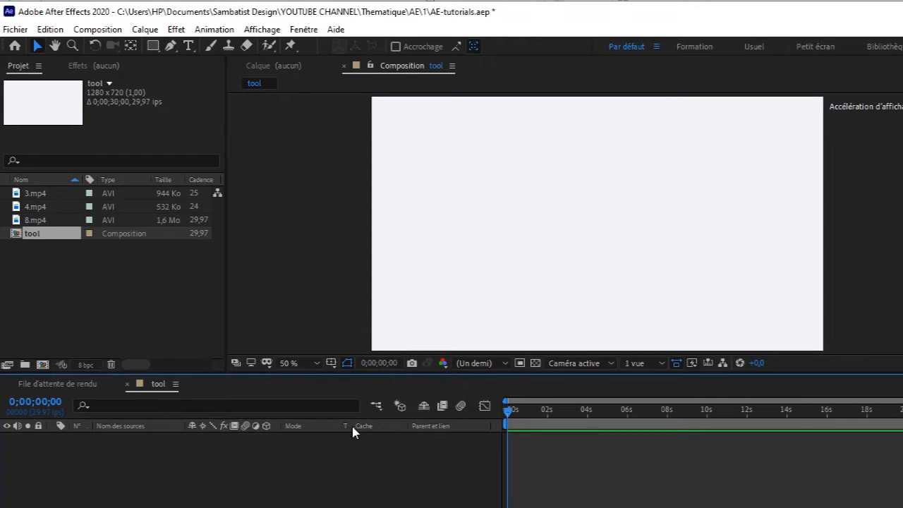
- Check the imported clips and add 4.mp4 to the tool composition's timeline
{"action": "left_click", "coordinate": [44, 221]}
{"action": "left_click", "coordinate": [39, 208]}
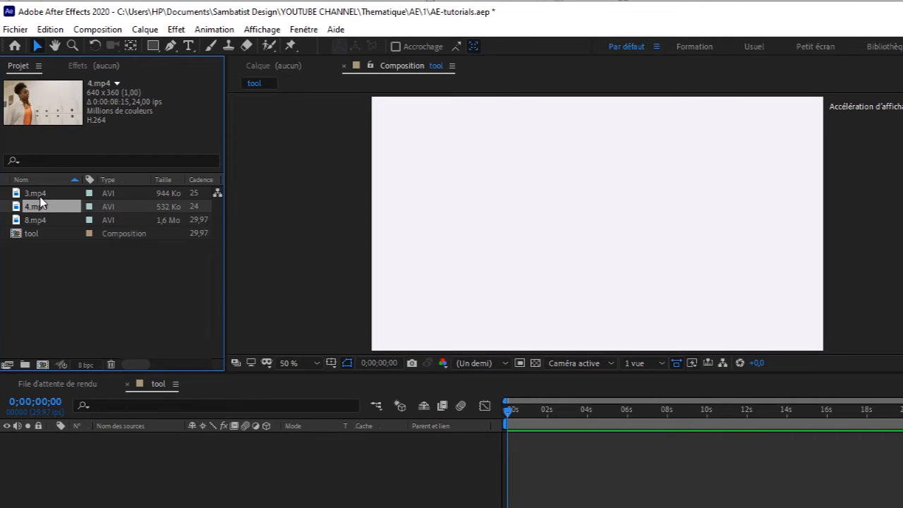
{"action": "left_click", "coordinate": [38, 194]}
{"action": "left_click", "coordinate": [44, 209]}
{"action": "left_click_drag", "start_coordinate": [44, 211], "coordinate": [78, 456]}
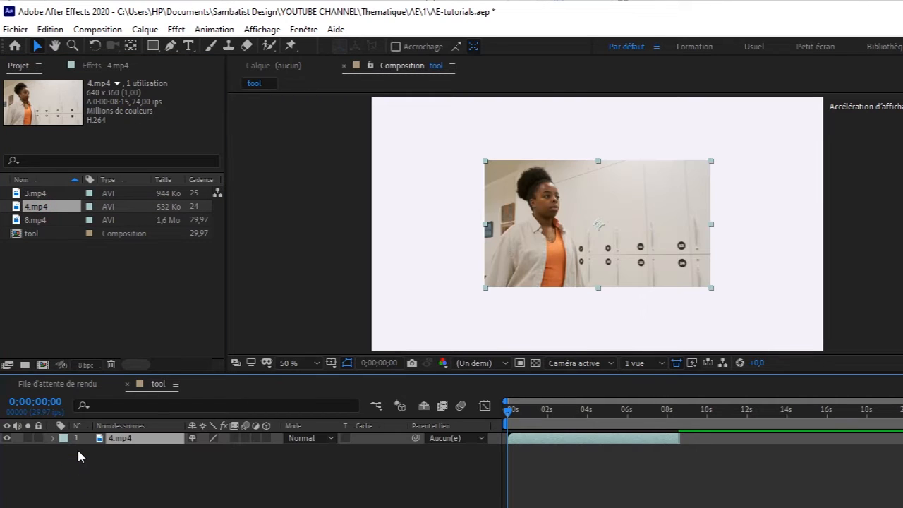
- Scale the 4.mp4 layer to 206% so it fills the composition frame, and collapse its properties
{"action": "key", "text": "s"}
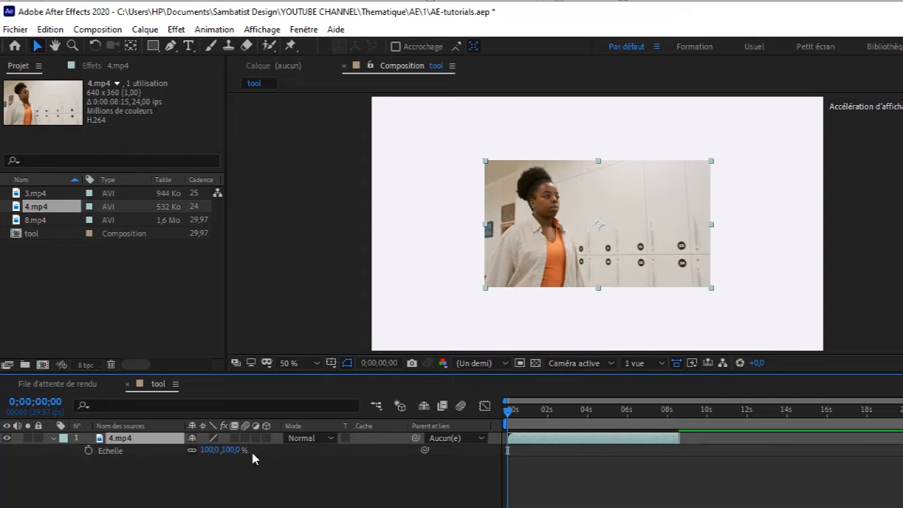
{"action": "left_click_drag", "start_coordinate": [227, 449], "coordinate": [293, 443]}
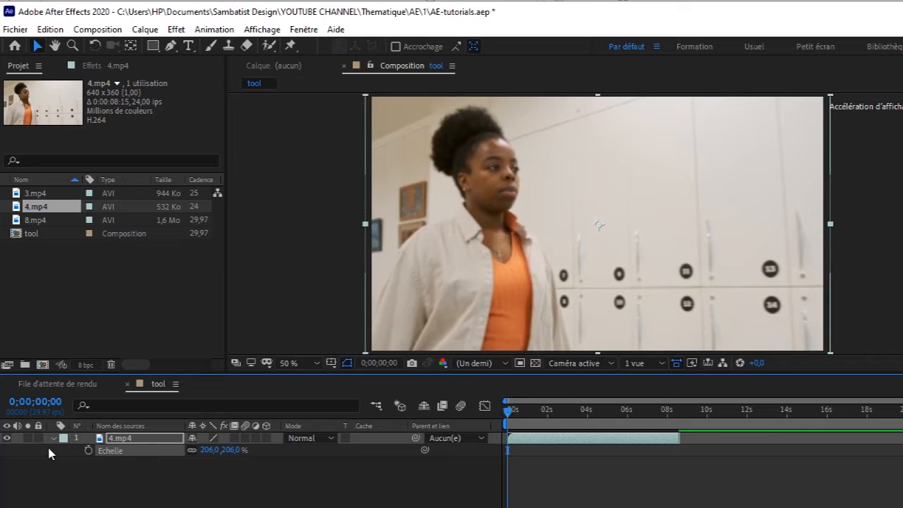
{"action": "left_click", "coordinate": [51, 439]}
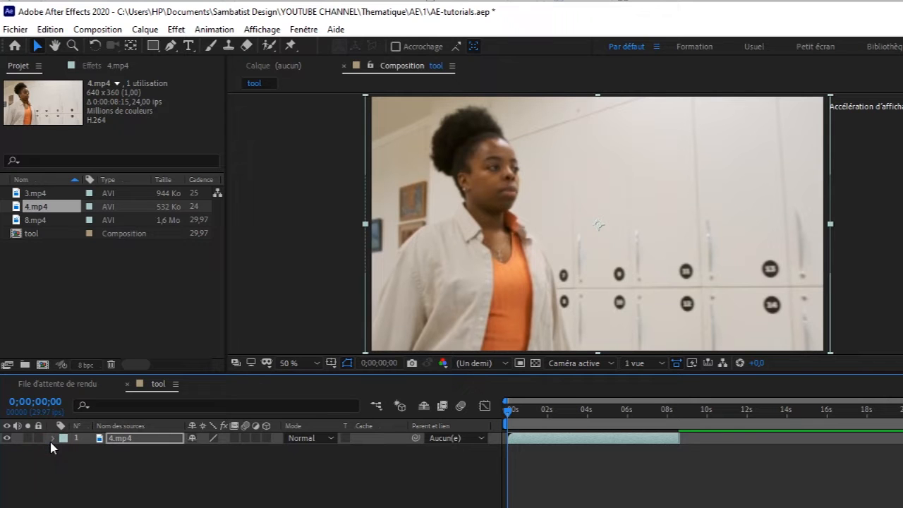
- Preview the composition to about 0;00;04;06 and return the playhead to the start
{"action": "key", "text": "space"}
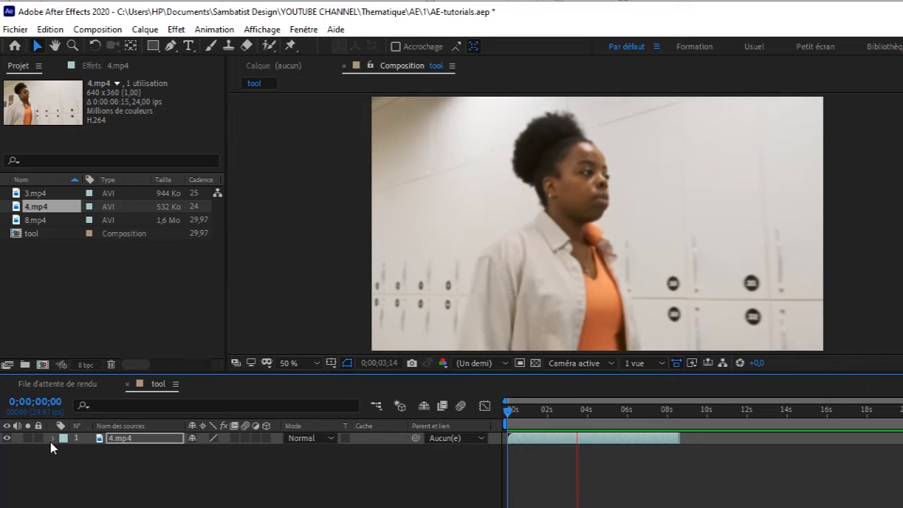
{"action": "key", "text": "space"}
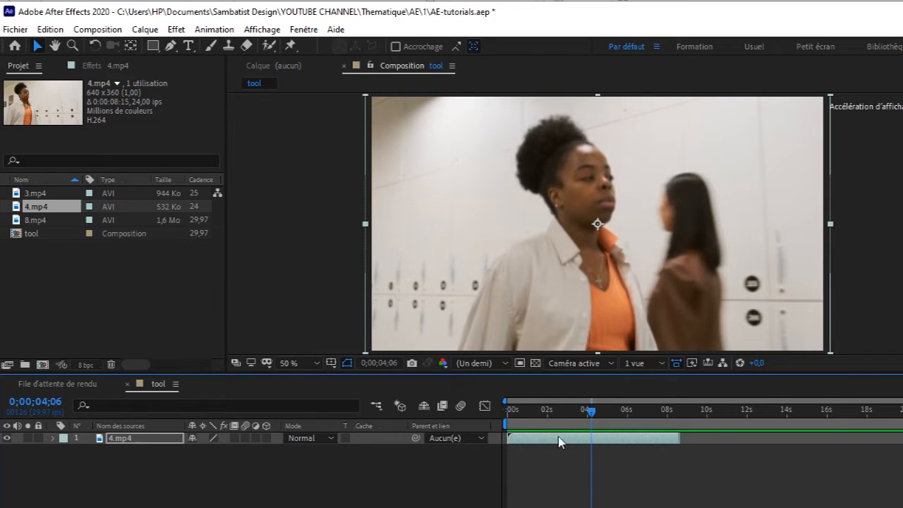
{"action": "left_click_drag", "start_coordinate": [592, 416], "coordinate": [505, 420]}
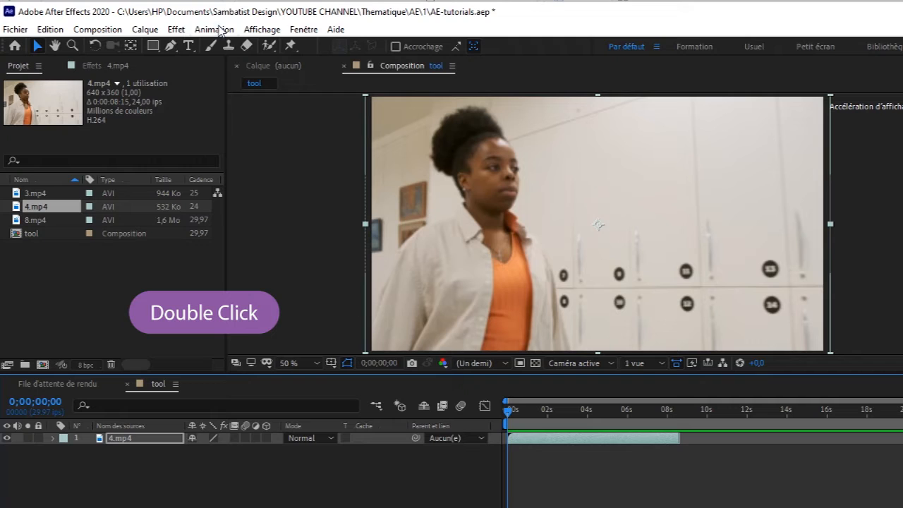
- Open the 4.mp4 layer in its own Layer view and set the magnification to fit
{"action": "double_click", "coordinate": [436, 261]}
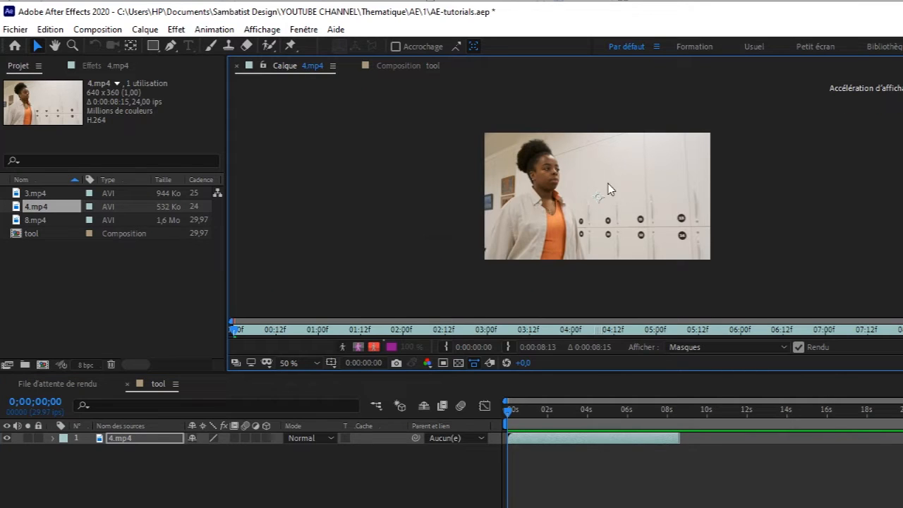
{"action": "left_click", "coordinate": [315, 364]}
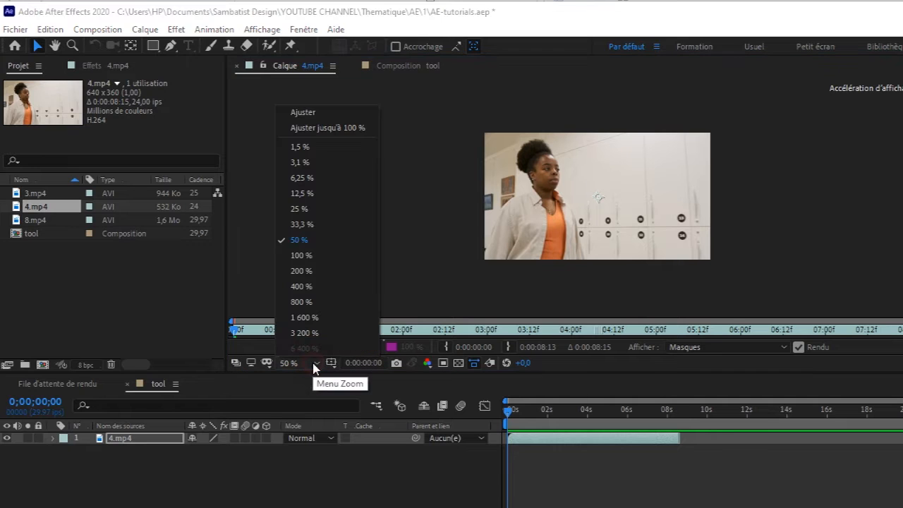
{"action": "left_click", "coordinate": [302, 113]}
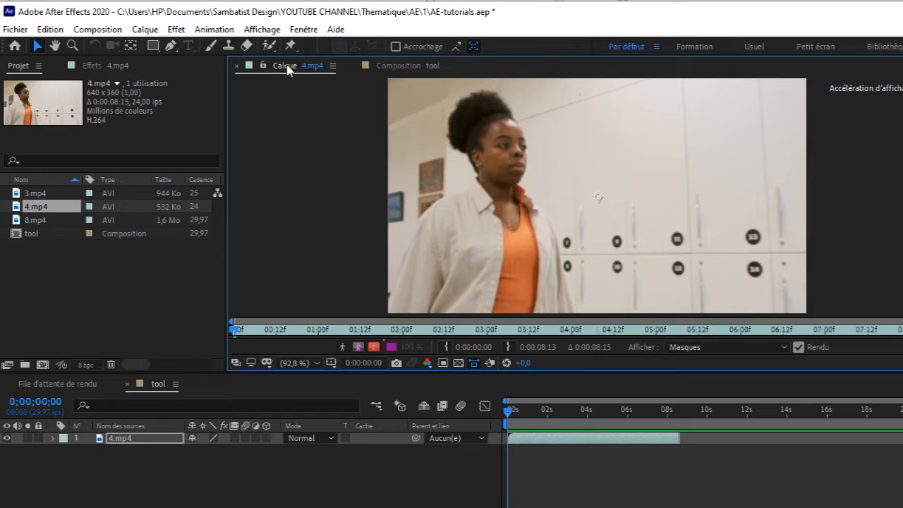
- Paint a red handwritten "hello" and an arrow aimed at the woman on the first frame with the Brush tool
{"action": "left_click", "coordinate": [210, 45]}
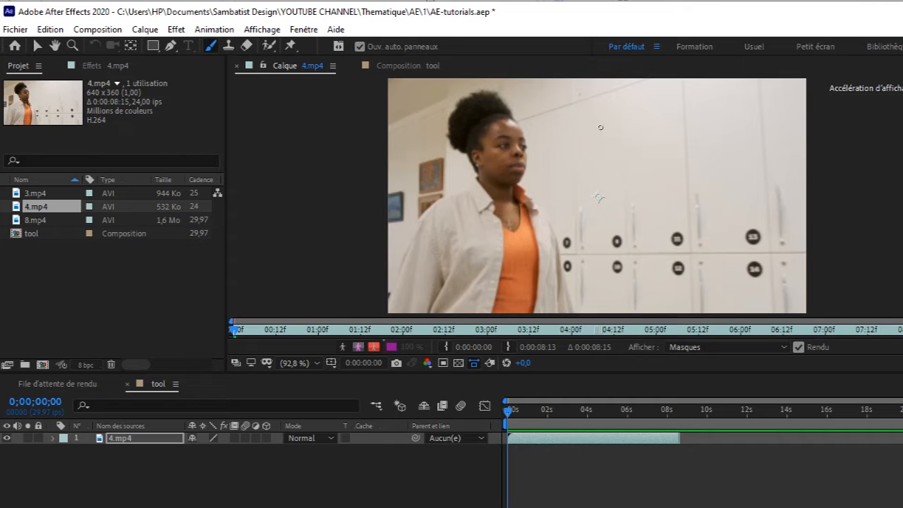
{"action": "mouse_move", "coordinate": [547, 118]}
{"action": "left_mouse_down"}
{"action": "mouse_move", "coordinate": [575, 95]}
{"action": "mouse_move", "coordinate": [562, 100]}
{"action": "mouse_move", "coordinate": [562, 148]}
{"action": "mouse_move", "coordinate": [574, 136]}
{"action": "mouse_move", "coordinate": [579, 156]}
{"action": "mouse_move", "coordinate": [600, 140]}
{"action": "mouse_move", "coordinate": [593, 131]}
{"action": "mouse_move", "coordinate": [597, 154]}
{"action": "mouse_move", "coordinate": [616, 149]}
{"action": "mouse_move", "coordinate": [620, 92]}
{"action": "mouse_move", "coordinate": [618, 144]}
{"action": "mouse_move", "coordinate": [634, 162]}
{"action": "mouse_move", "coordinate": [639, 102]}
{"action": "mouse_move", "coordinate": [641, 154]}
{"action": "mouse_move", "coordinate": [661, 141]}
{"action": "mouse_move", "coordinate": [675, 179]}
{"action": "mouse_move", "coordinate": [679, 144]}
{"action": "mouse_move", "coordinate": [666, 144]}
{"action": "mouse_move", "coordinate": [677, 152]}
{"action": "mouse_move", "coordinate": [705, 138]}
{"action": "left_mouse_up"}
{"action": "mouse_move", "coordinate": [400, 126]}
{"action": "left_mouse_down"}
{"action": "mouse_move", "coordinate": [458, 178]}
{"action": "mouse_move", "coordinate": [441, 172]}
{"action": "mouse_move", "coordinate": [466, 182]}
{"action": "left_mouse_up"}
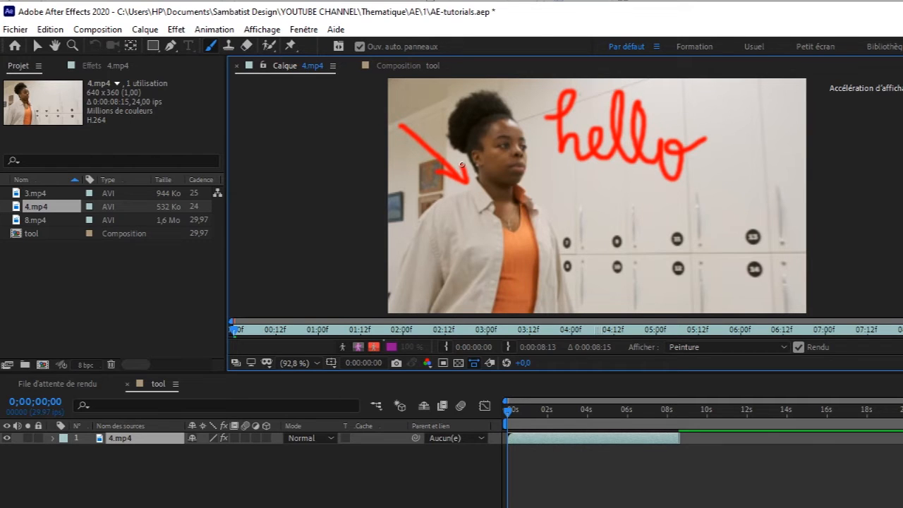
- Play through the layer, painting a second arrow at about 0:00:04:06 and a red scribble over the lockers at 0:00:07:12
{"action": "key", "text": "space"}
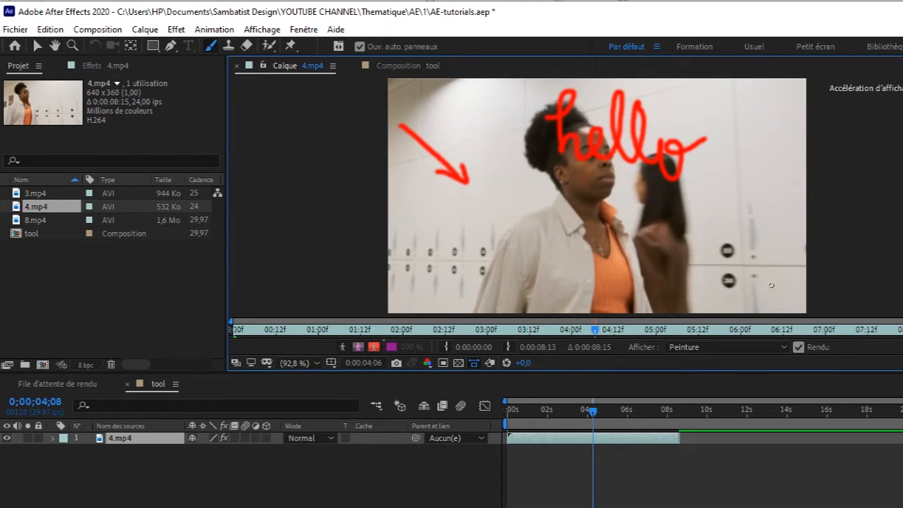
{"action": "mouse_move", "coordinate": [780, 294]}
{"action": "left_mouse_down"}
{"action": "mouse_move", "coordinate": [695, 249]}
{"action": "mouse_move", "coordinate": [706, 241]}
{"action": "left_mouse_up"}
{"action": "key", "text": "space"}
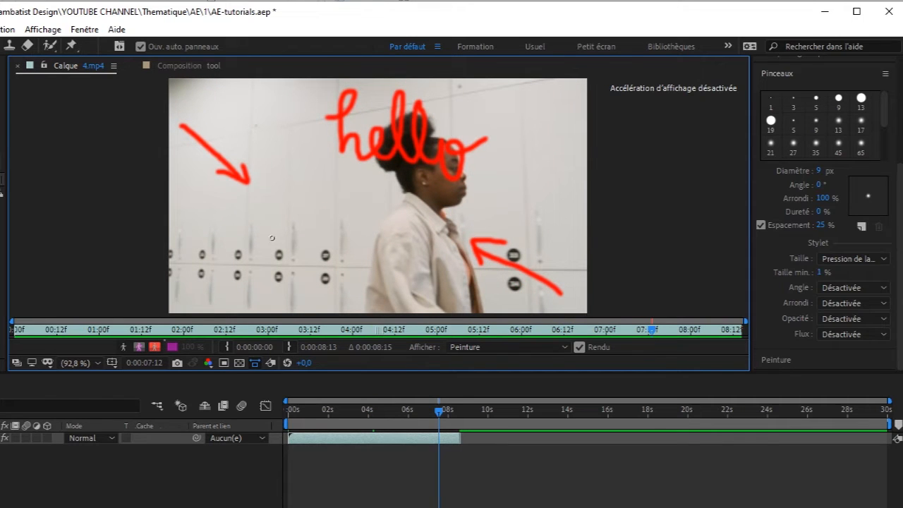
{"action": "mouse_move", "coordinate": [236, 214]}
{"action": "left_mouse_down"}
{"action": "mouse_move", "coordinate": [200, 187]}
{"action": "mouse_move", "coordinate": [242, 264]}
{"action": "mouse_move", "coordinate": [220, 264]}
{"action": "mouse_move", "coordinate": [265, 211]}
{"action": "mouse_move", "coordinate": [239, 245]}
{"action": "mouse_move", "coordinate": [221, 248]}
{"action": "mouse_move", "coordinate": [315, 212]}
{"action": "left_mouse_up"}
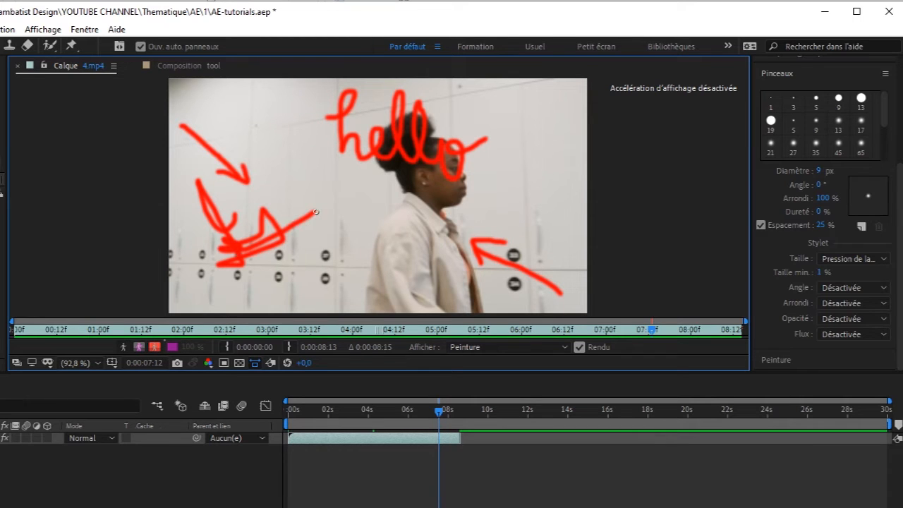
{"action": "key", "text": "space"}
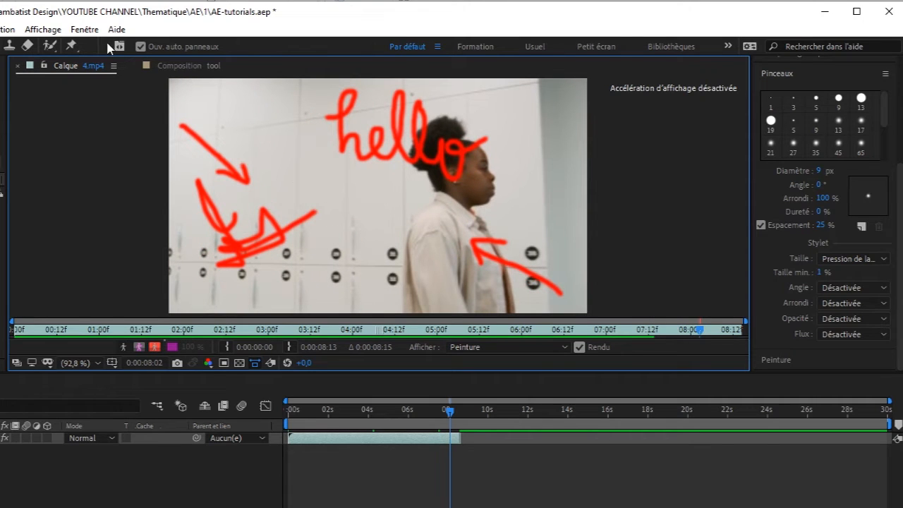
- Return to the tool composition, preview the painted strokes from the start, and toggle the 4.mp4 layer's visibility off and on
{"action": "left_click", "coordinate": [194, 75]}
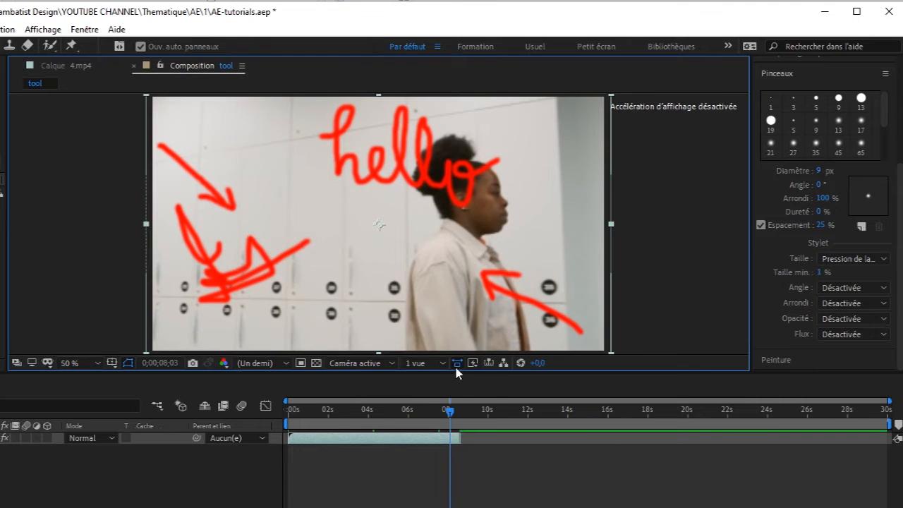
{"action": "left_click_drag", "start_coordinate": [452, 412], "coordinate": [241, 427]}
{"action": "key", "text": "space"}
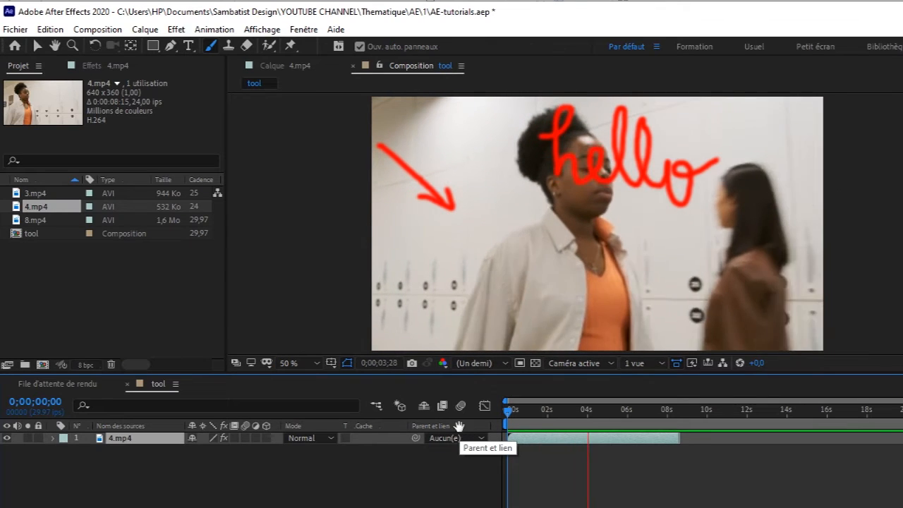
{"action": "key", "text": "space"}
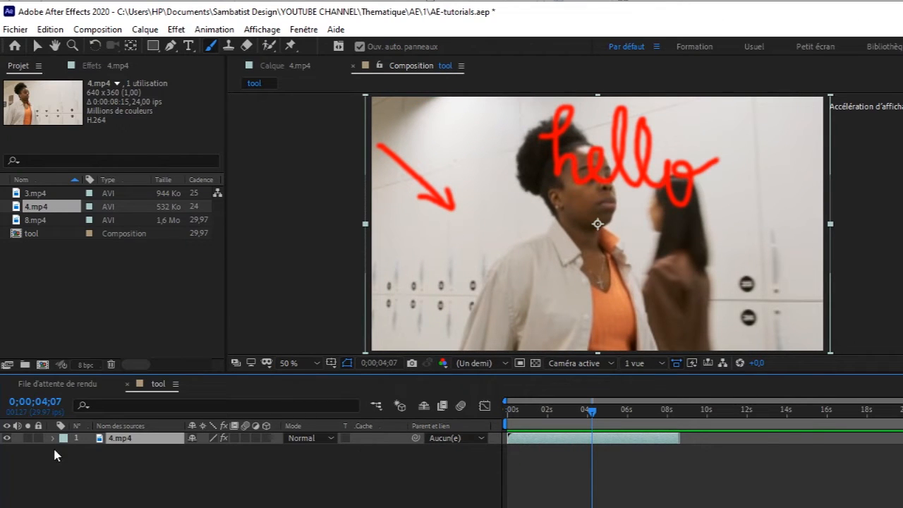
{"action": "left_click", "coordinate": [7, 439]}
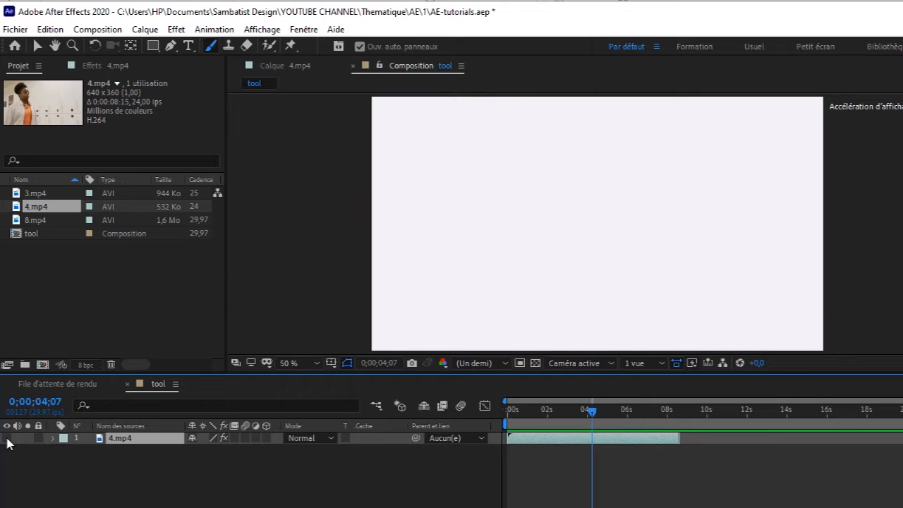
{"action": "left_click", "coordinate": [7, 438]}
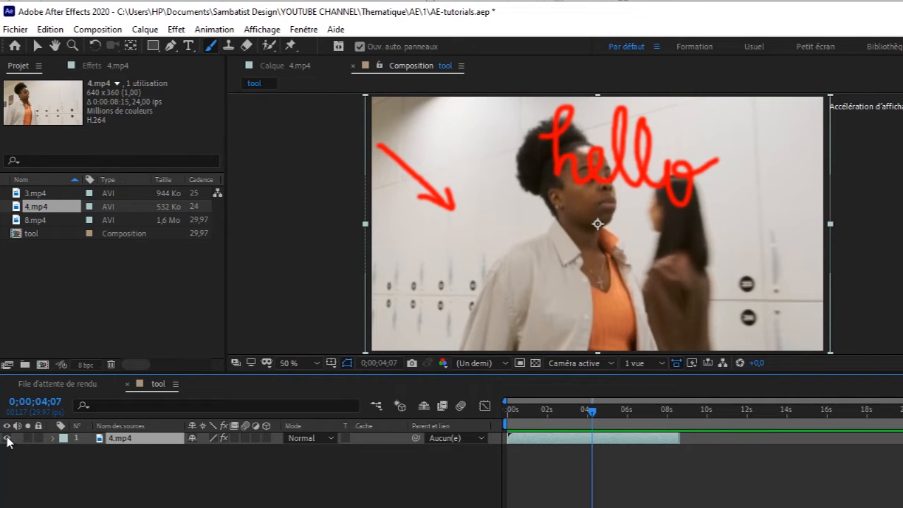
- Add 3.mp4 to the timeline and delete the painted 4.mp4 layer
{"action": "left_click", "coordinate": [35, 223]}
{"action": "left_click", "coordinate": [38, 197]}
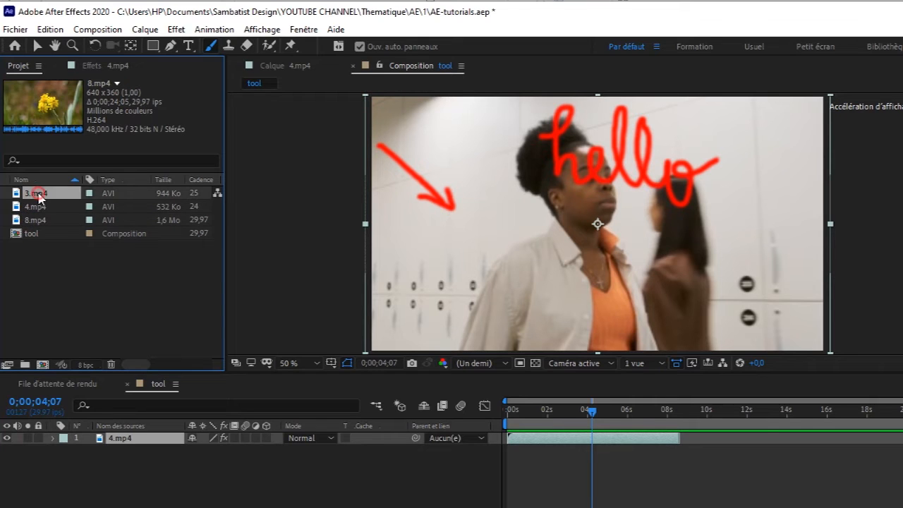
{"action": "left_click_drag", "start_coordinate": [42, 200], "coordinate": [59, 457]}
{"action": "left_click", "coordinate": [118, 438]}
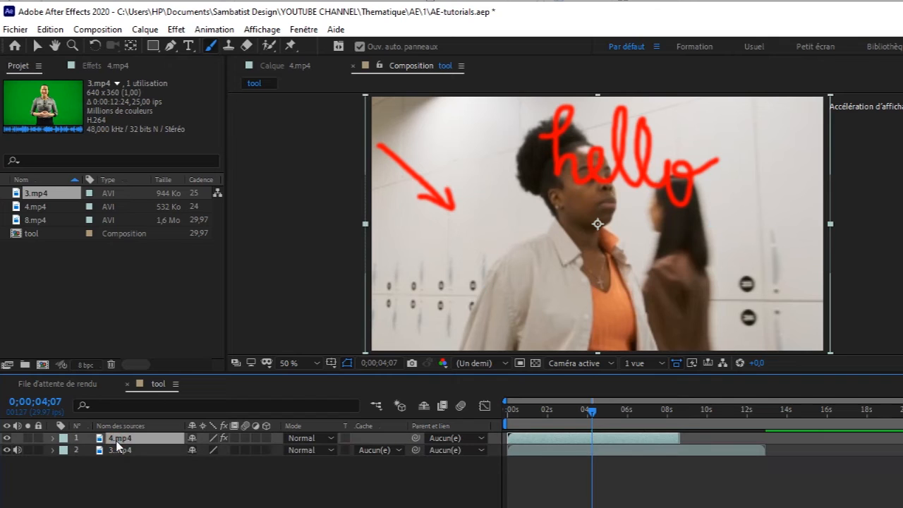
{"action": "key", "text": "Delete"}
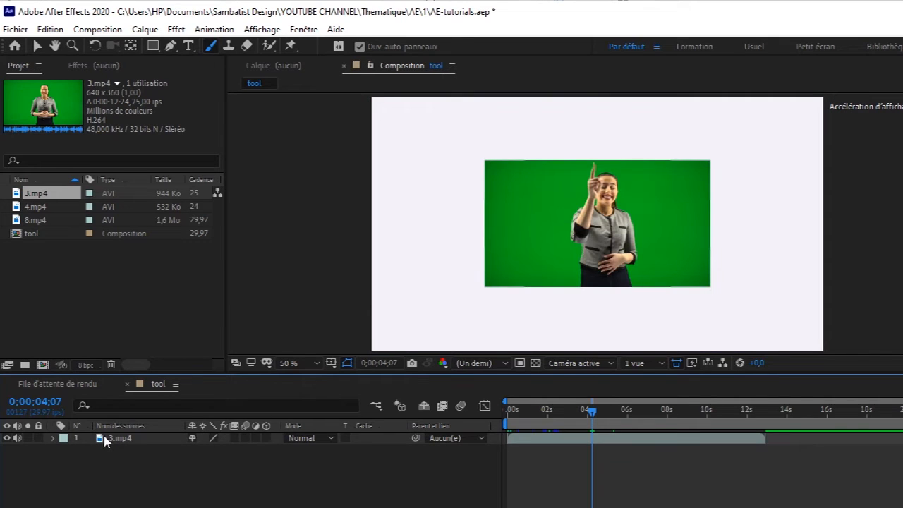
- Scale up the 3.mp4 layer until it fills the composition frame, and deselect it
{"action": "left_click", "coordinate": [139, 438]}
{"action": "key", "text": "s"}
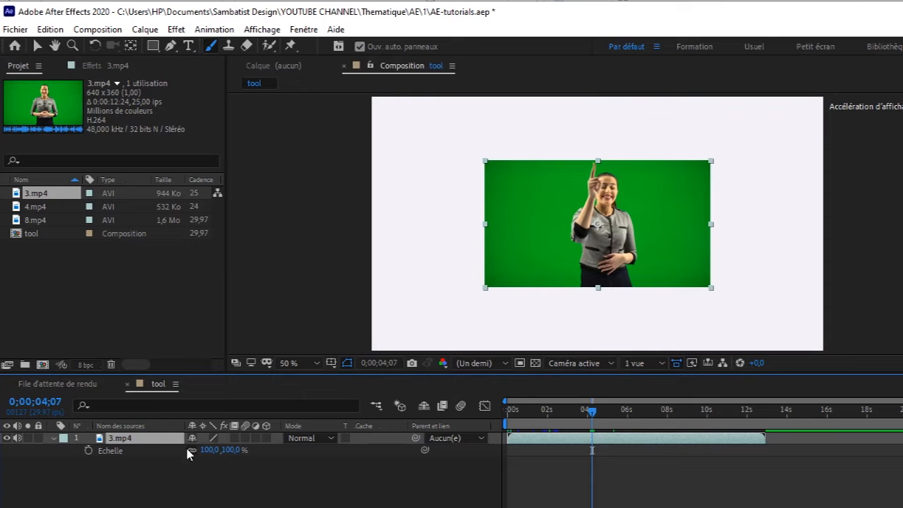
{"action": "left_click_drag", "start_coordinate": [210, 450], "coordinate": [279, 442]}
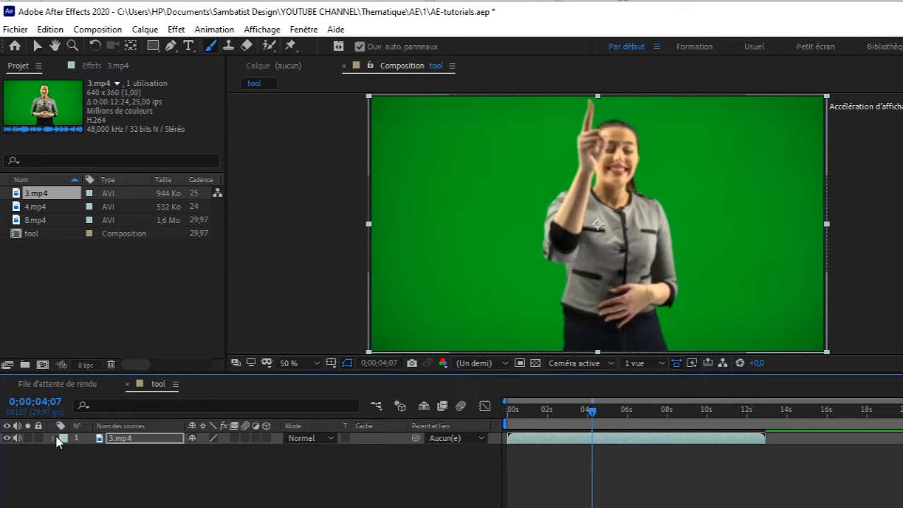
{"action": "left_click", "coordinate": [124, 462]}
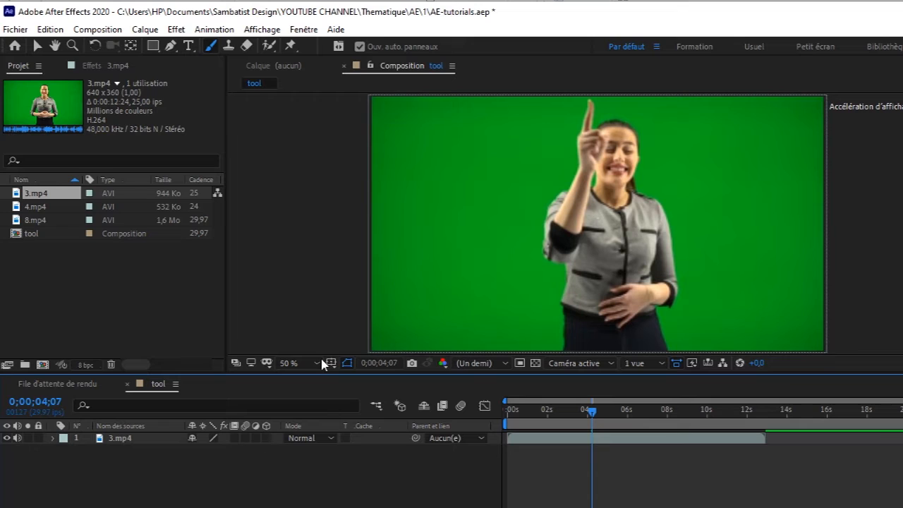
- Duplicate the 3.mp4 layer and hide the lower copy
{"action": "left_click", "coordinate": [146, 443]}
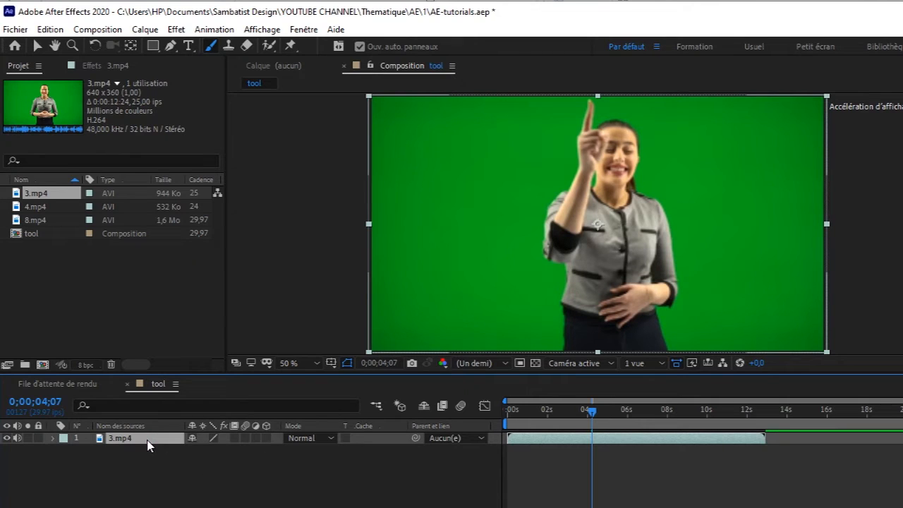
{"action": "key", "text": "ctrl+d"}
{"action": "left_click", "coordinate": [7, 451]}
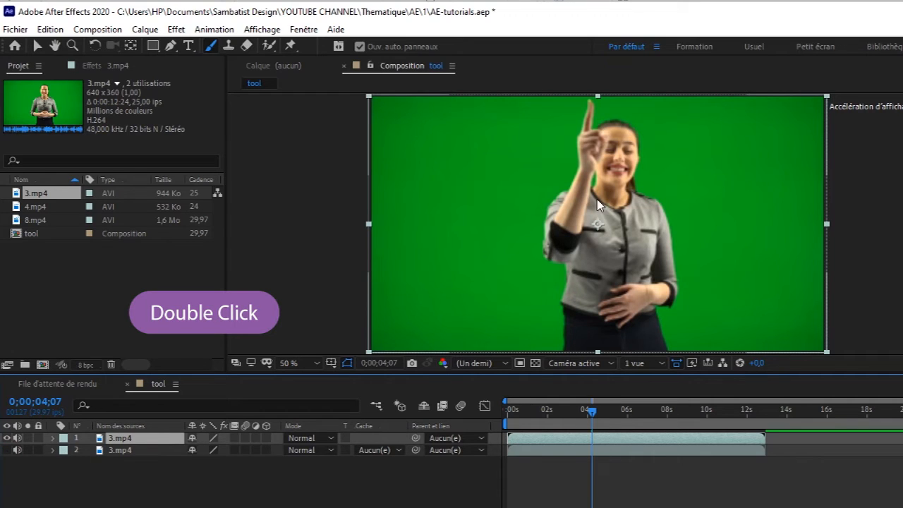
- Open the upper 3.mp4 layer in its Layer view and set the magnification to fit
{"action": "double_click", "coordinate": [486, 177]}
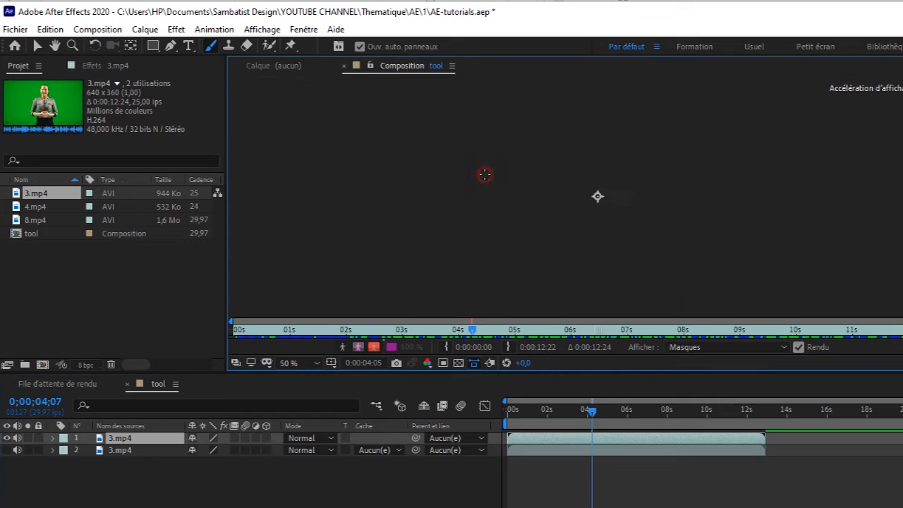
{"action": "left_click", "coordinate": [317, 363]}
{"action": "left_click", "coordinate": [317, 114]}
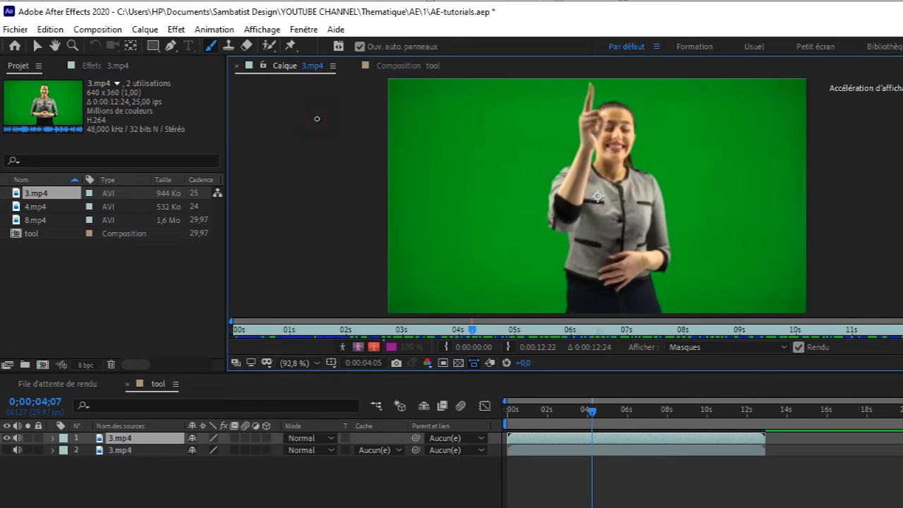
- Clone the woman twice on the 3.mp4 layer with the Clone Stamp tool, one copy on each side of her
{"action": "left_click", "coordinate": [229, 46]}
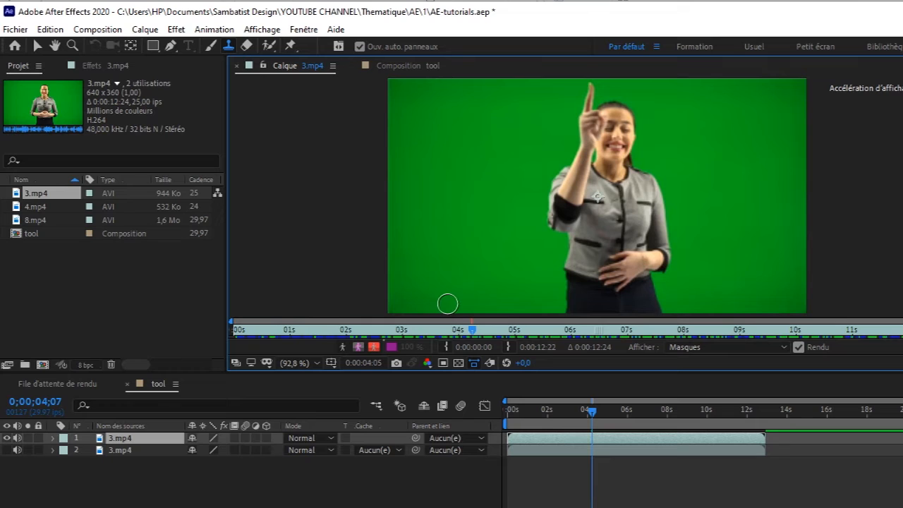
{"action": "mouse_move", "coordinate": [486, 305]}
{"action": "left_mouse_down"}
{"action": "mouse_move", "coordinate": [449, 307]}
{"action": "mouse_move", "coordinate": [451, 287]}
{"action": "mouse_move", "coordinate": [465, 309]}
{"action": "mouse_move", "coordinate": [499, 304]}
{"action": "mouse_move", "coordinate": [493, 284]}
{"action": "mouse_move", "coordinate": [451, 275]}
{"action": "mouse_move", "coordinate": [453, 238]}
{"action": "mouse_move", "coordinate": [450, 274]}
{"action": "mouse_move", "coordinate": [466, 214]}
{"action": "mouse_move", "coordinate": [490, 273]}
{"action": "mouse_move", "coordinate": [482, 193]}
{"action": "mouse_move", "coordinate": [510, 306]}
{"action": "mouse_move", "coordinate": [510, 200]}
{"action": "mouse_move", "coordinate": [479, 186]}
{"action": "mouse_move", "coordinate": [456, 223]}
{"action": "mouse_move", "coordinate": [461, 168]}
{"action": "mouse_move", "coordinate": [495, 242]}
{"action": "mouse_move", "coordinate": [532, 269]}
{"action": "mouse_move", "coordinate": [538, 311]}
{"action": "mouse_move", "coordinate": [539, 290]}
{"action": "mouse_move", "coordinate": [532, 303]}
{"action": "mouse_move", "coordinate": [458, 301]}
{"action": "mouse_move", "coordinate": [459, 250]}
{"action": "mouse_move", "coordinate": [485, 283]}
{"action": "mouse_move", "coordinate": [473, 277]}
{"action": "mouse_move", "coordinate": [493, 201]}
{"action": "mouse_move", "coordinate": [506, 245]}
{"action": "mouse_move", "coordinate": [494, 221]}
{"action": "mouse_move", "coordinate": [458, 244]}
{"action": "mouse_move", "coordinate": [429, 317]}
{"action": "mouse_move", "coordinate": [453, 307]}
{"action": "mouse_move", "coordinate": [429, 308]}
{"action": "mouse_move", "coordinate": [442, 264]}
{"action": "mouse_move", "coordinate": [458, 255]}
{"action": "mouse_move", "coordinate": [436, 305]}
{"action": "mouse_move", "coordinate": [479, 307]}
{"action": "mouse_move", "coordinate": [461, 281]}
{"action": "mouse_move", "coordinate": [482, 245]}
{"action": "mouse_move", "coordinate": [468, 190]}
{"action": "mouse_move", "coordinate": [472, 220]}
{"action": "mouse_move", "coordinate": [497, 229]}
{"action": "mouse_move", "coordinate": [516, 302]}
{"action": "mouse_move", "coordinate": [462, 307]}
{"action": "mouse_move", "coordinate": [489, 310]}
{"action": "mouse_move", "coordinate": [494, 240]}
{"action": "mouse_move", "coordinate": [466, 199]}
{"action": "mouse_move", "coordinate": [496, 285]}
{"action": "mouse_move", "coordinate": [474, 191]}
{"action": "mouse_move", "coordinate": [471, 225]}
{"action": "mouse_move", "coordinate": [504, 298]}
{"action": "left_mouse_up"}
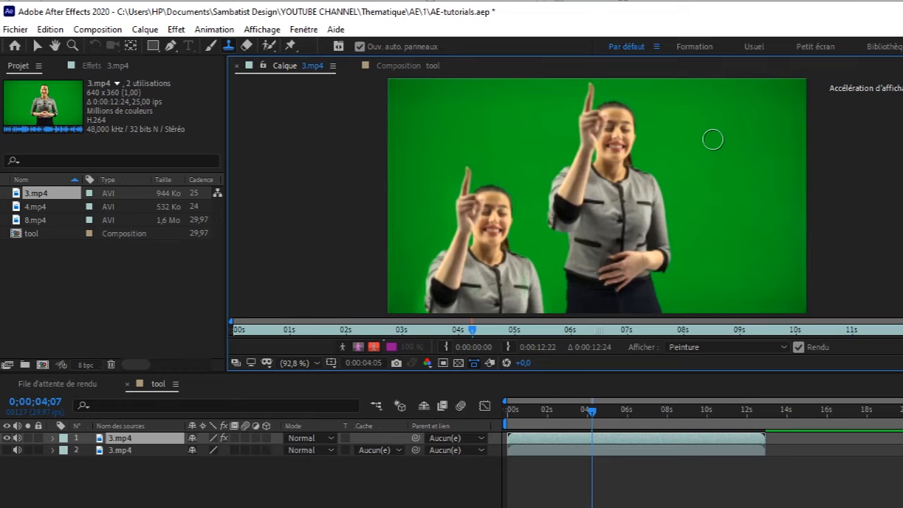
{"action": "mouse_move", "coordinate": [712, 134]}
{"action": "left_mouse_down"}
{"action": "mouse_move", "coordinate": [732, 310]}
{"action": "mouse_move", "coordinate": [738, 257]}
{"action": "mouse_move", "coordinate": [759, 281]}
{"action": "mouse_move", "coordinate": [737, 274]}
{"action": "mouse_move", "coordinate": [749, 188]}
{"action": "mouse_move", "coordinate": [773, 296]}
{"action": "mouse_move", "coordinate": [753, 240]}
{"action": "mouse_move", "coordinate": [719, 218]}
{"action": "mouse_move", "coordinate": [705, 275]}
{"action": "mouse_move", "coordinate": [702, 192]}
{"action": "mouse_move", "coordinate": [685, 271]}
{"action": "mouse_move", "coordinate": [692, 138]}
{"action": "mouse_move", "coordinate": [681, 197]}
{"action": "mouse_move", "coordinate": [672, 138]}
{"action": "mouse_move", "coordinate": [694, 121]}
{"action": "mouse_move", "coordinate": [681, 170]}
{"action": "mouse_move", "coordinate": [713, 100]}
{"action": "mouse_move", "coordinate": [733, 119]}
{"action": "mouse_move", "coordinate": [728, 137]}
{"action": "mouse_move", "coordinate": [731, 91]}
{"action": "mouse_move", "coordinate": [698, 87]}
{"action": "mouse_move", "coordinate": [696, 98]}
{"action": "mouse_move", "coordinate": [731, 80]}
{"action": "mouse_move", "coordinate": [752, 98]}
{"action": "mouse_move", "coordinate": [753, 166]}
{"action": "mouse_move", "coordinate": [749, 125]}
{"action": "mouse_move", "coordinate": [772, 192]}
{"action": "mouse_move", "coordinate": [773, 261]}
{"action": "mouse_move", "coordinate": [734, 168]}
{"action": "mouse_move", "coordinate": [704, 200]}
{"action": "mouse_move", "coordinate": [710, 115]}
{"action": "mouse_move", "coordinate": [732, 218]}
{"action": "mouse_move", "coordinate": [767, 243]}
{"action": "mouse_move", "coordinate": [739, 266]}
{"action": "mouse_move", "coordinate": [688, 279]}
{"action": "mouse_move", "coordinate": [789, 273]}
{"action": "mouse_move", "coordinate": [748, 184]}
{"action": "mouse_move", "coordinate": [710, 182]}
{"action": "mouse_move", "coordinate": [729, 93]}
{"action": "mouse_move", "coordinate": [753, 165]}
{"action": "mouse_move", "coordinate": [743, 153]}
{"action": "mouse_move", "coordinate": [739, 196]}
{"action": "mouse_move", "coordinate": [717, 142]}
{"action": "mouse_move", "coordinate": [691, 200]}
{"action": "mouse_move", "coordinate": [674, 152]}
{"action": "mouse_move", "coordinate": [675, 201]}
{"action": "mouse_move", "coordinate": [683, 214]}
{"action": "mouse_move", "coordinate": [699, 60]}
{"action": "left_mouse_up"}
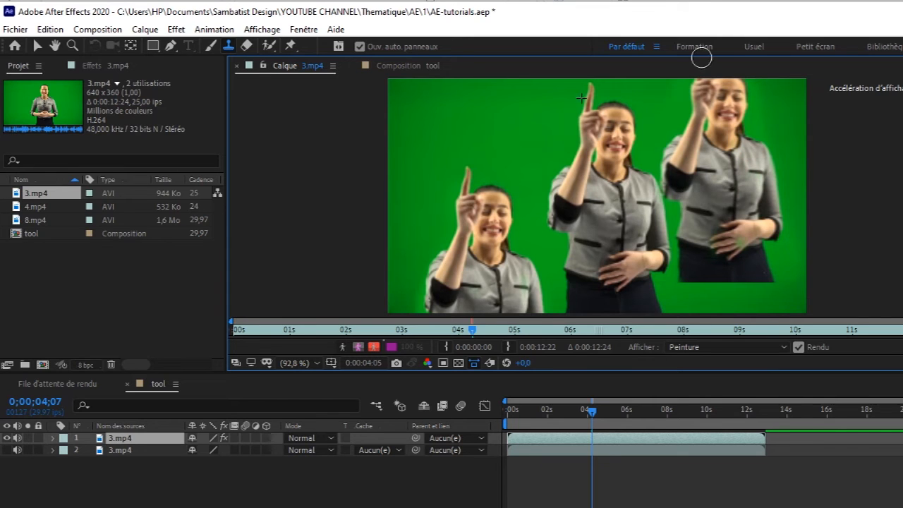
{"action": "mouse_move", "coordinate": [697, 274]}
{"action": "left_mouse_down"}
{"action": "mouse_move", "coordinate": [764, 264]}
{"action": "mouse_move", "coordinate": [715, 282]}
{"action": "left_mouse_up"}
- Preview the cloned 3.mp4 layer in the composition from the start, stopping playback near 11 seconds
{"action": "left_click", "coordinate": [407, 65]}
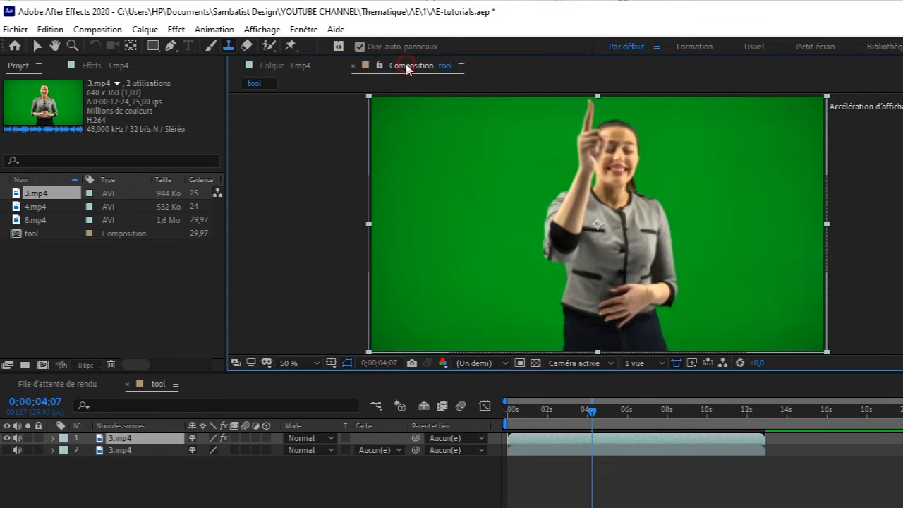
{"action": "left_click_drag", "start_coordinate": [595, 417], "coordinate": [492, 428]}
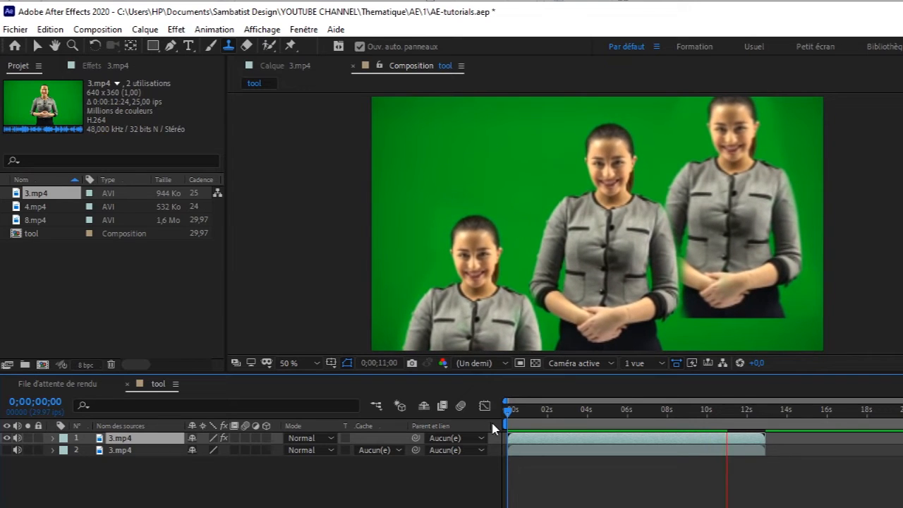
{"action": "key", "text": "space"}
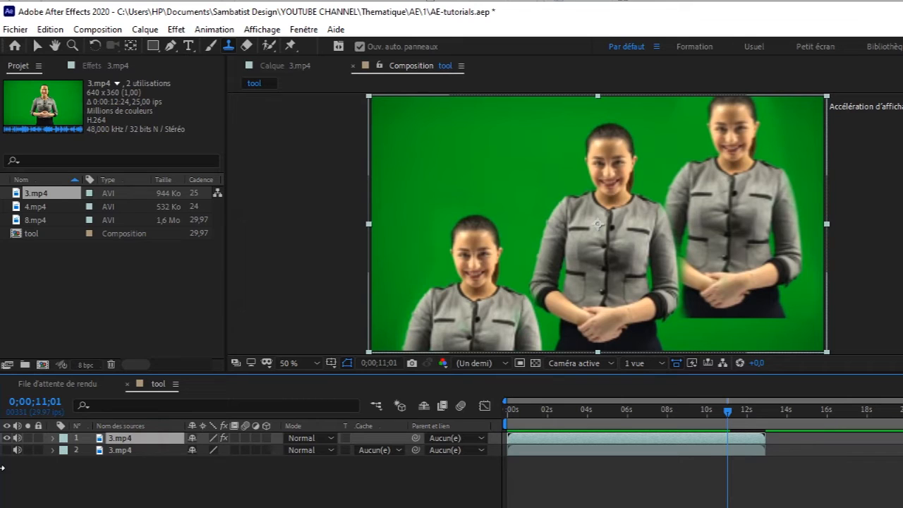
- Hide the cloned 3.mp4 layer, show the clean lower copy, and delete the cloned layer
{"action": "left_click_drag", "start_coordinate": [6, 439], "coordinate": [5, 451]}
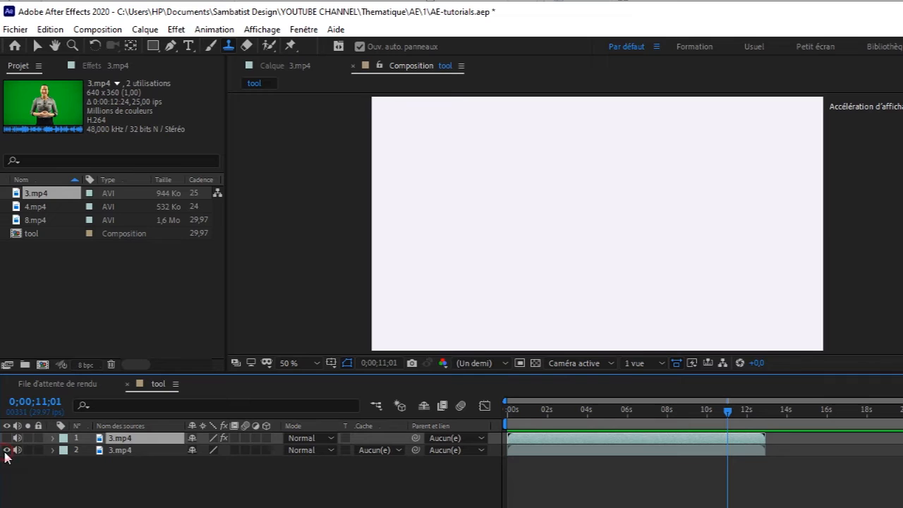
{"action": "left_click", "coordinate": [6, 450]}
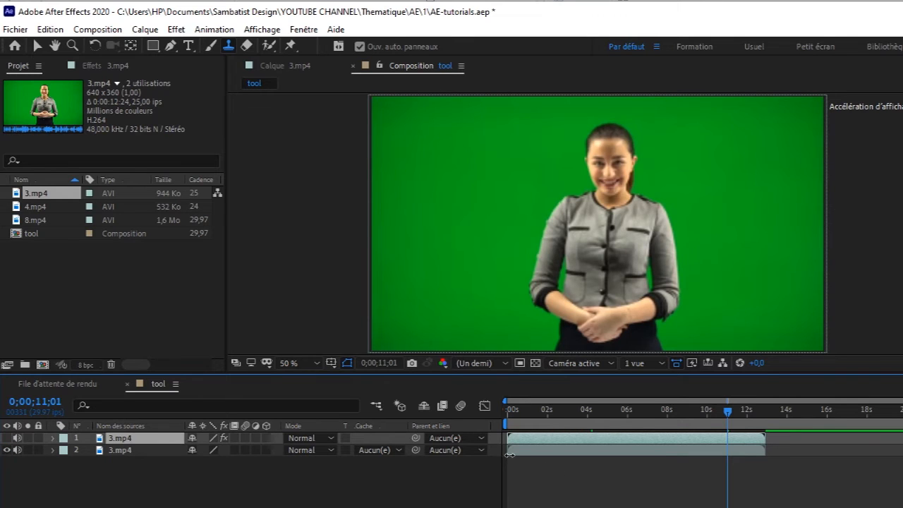
{"action": "key", "text": "Delete"}
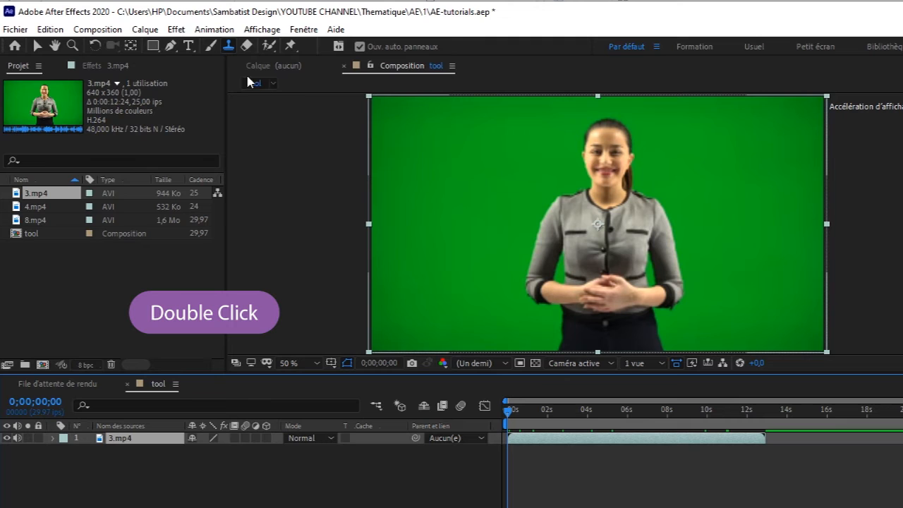
- Activate the Eraser tool and open the 3.mp4 layer in its Layer view at fit magnification
{"action": "left_click", "coordinate": [246, 46]}
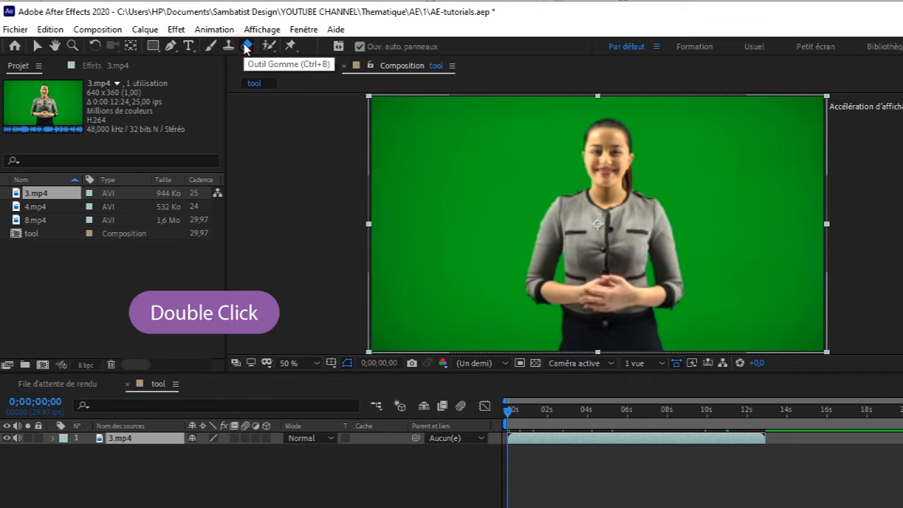
{"action": "double_click", "coordinate": [470, 253]}
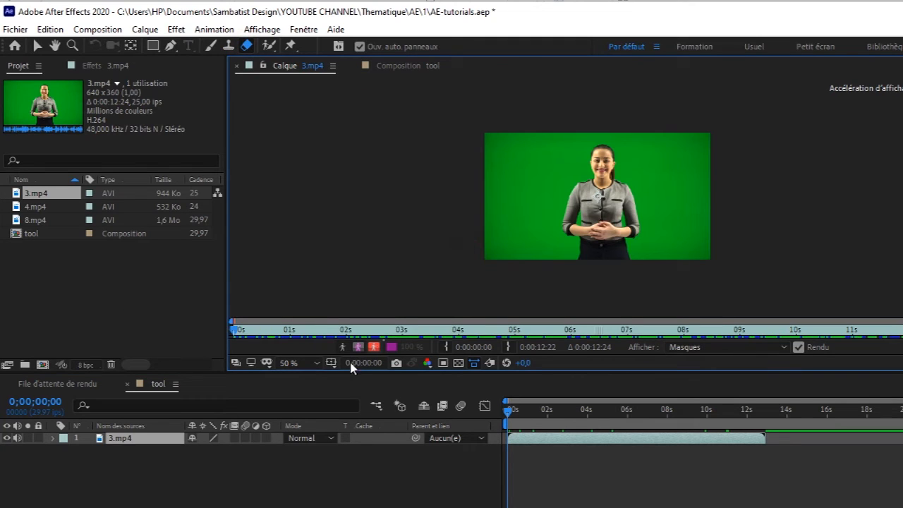
{"action": "left_click", "coordinate": [315, 364]}
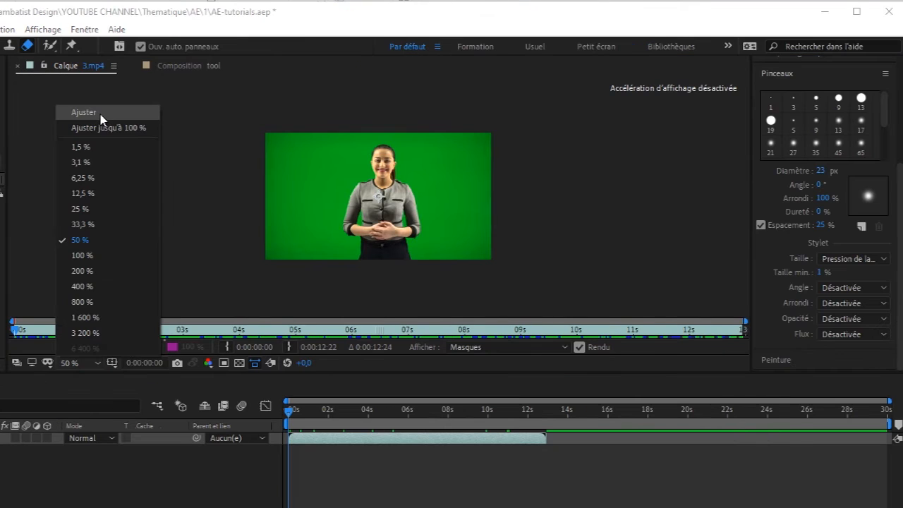
{"action": "left_click", "coordinate": [319, 113]}
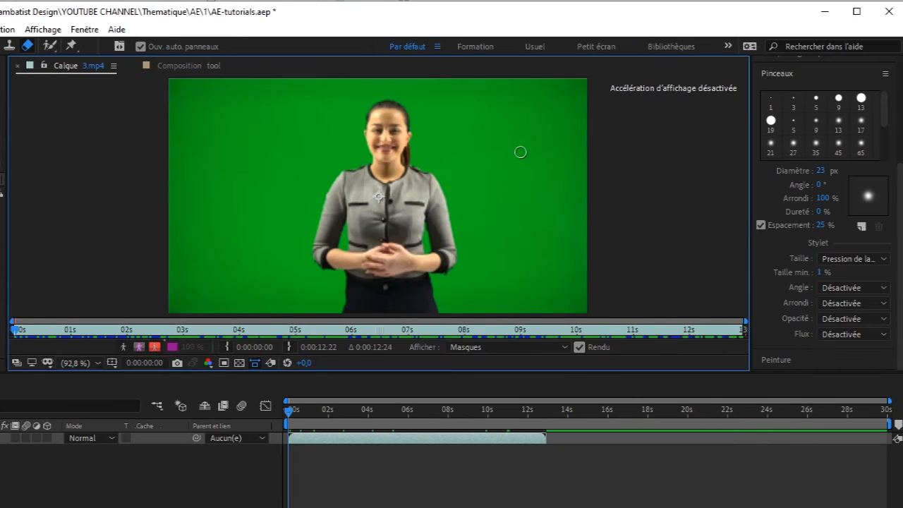
- Set the eraser brush diameter to 81 px, leaving the stylus size option on pen pressure
{"action": "left_click", "coordinate": [881, 260]}
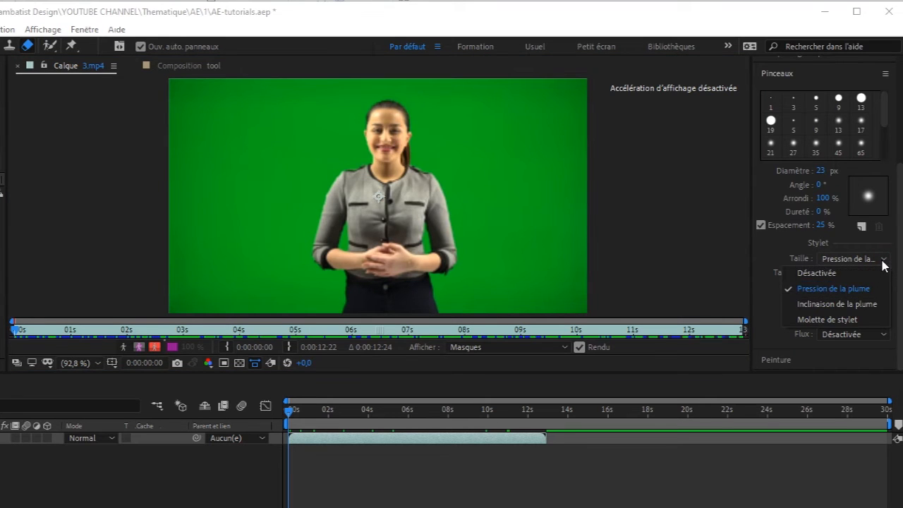
{"action": "left_click", "coordinate": [882, 260]}
{"action": "left_click_drag", "start_coordinate": [823, 174], "coordinate": [844, 170]}
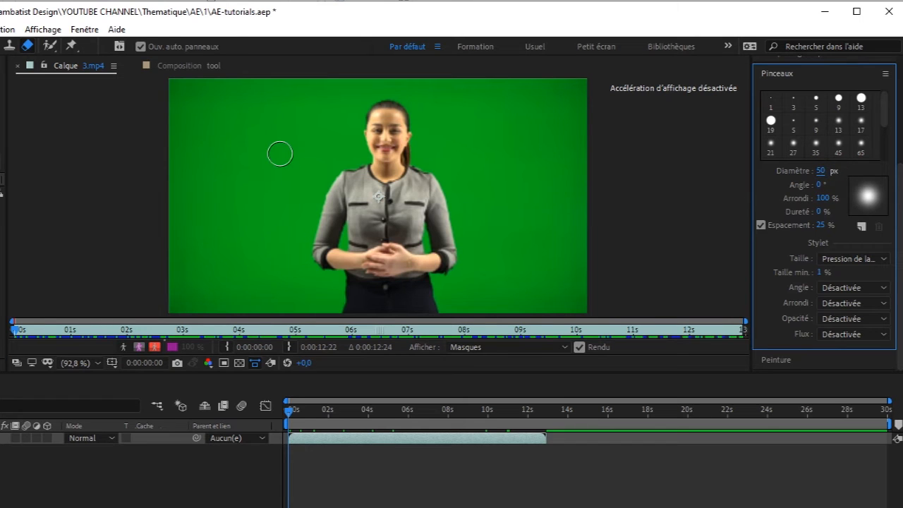
{"action": "left_click", "coordinate": [823, 171]}
{"action": "left_click_drag", "start_coordinate": [840, 170], "coordinate": [842, 171]}
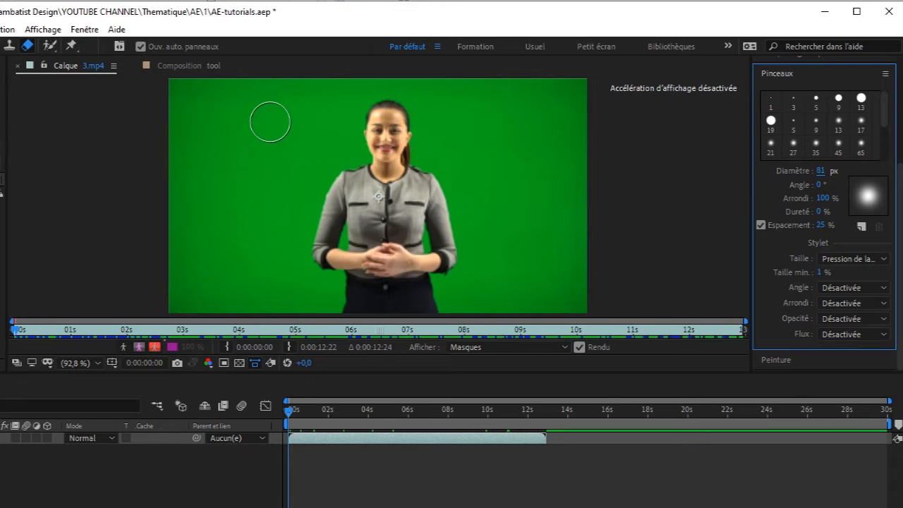
- Erase the green background around the woman on the 3.mp4 layer, leaving only a rim around her
{"action": "mouse_move", "coordinate": [176, 91]}
{"action": "left_mouse_down"}
{"action": "mouse_move", "coordinate": [196, 289]}
{"action": "mouse_move", "coordinate": [190, 131]}
{"action": "mouse_move", "coordinate": [210, 261]}
{"action": "mouse_move", "coordinate": [201, 103]}
{"action": "mouse_move", "coordinate": [237, 92]}
{"action": "mouse_move", "coordinate": [162, 99]}
{"action": "mouse_move", "coordinate": [346, 96]}
{"action": "mouse_move", "coordinate": [273, 95]}
{"action": "mouse_move", "coordinate": [318, 91]}
{"action": "mouse_move", "coordinate": [345, 151]}
{"action": "mouse_move", "coordinate": [215, 121]}
{"action": "mouse_move", "coordinate": [223, 293]}
{"action": "mouse_move", "coordinate": [206, 303]}
{"action": "mouse_move", "coordinate": [183, 287]}
{"action": "mouse_move", "coordinate": [186, 189]}
{"action": "mouse_move", "coordinate": [187, 296]}
{"action": "mouse_move", "coordinate": [207, 140]}
{"action": "mouse_move", "coordinate": [257, 191]}
{"action": "mouse_move", "coordinate": [257, 287]}
{"action": "mouse_move", "coordinate": [292, 102]}
{"action": "mouse_move", "coordinate": [291, 226]}
{"action": "mouse_move", "coordinate": [301, 117]}
{"action": "mouse_move", "coordinate": [244, 130]}
{"action": "mouse_move", "coordinate": [261, 330]}
{"action": "mouse_move", "coordinate": [283, 242]}
{"action": "mouse_move", "coordinate": [286, 302]}
{"action": "mouse_move", "coordinate": [302, 88]}
{"action": "mouse_move", "coordinate": [312, 125]}
{"action": "mouse_move", "coordinate": [290, 265]}
{"action": "left_mouse_up"}
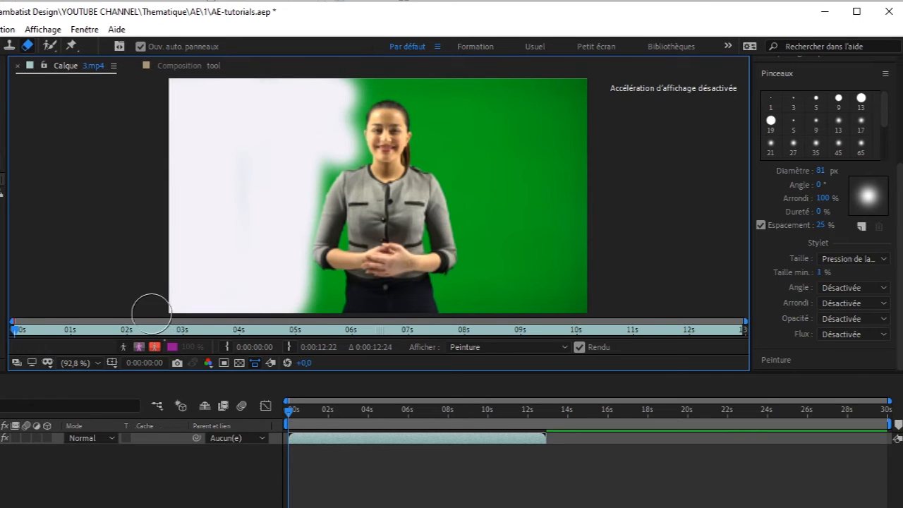
{"action": "mouse_move", "coordinate": [372, 82]}
{"action": "left_mouse_down"}
{"action": "mouse_move", "coordinate": [446, 66]}
{"action": "mouse_move", "coordinate": [557, 73]}
{"action": "mouse_move", "coordinate": [582, 191]}
{"action": "mouse_move", "coordinate": [559, 277]}
{"action": "mouse_move", "coordinate": [570, 81]}
{"action": "mouse_move", "coordinate": [553, 213]}
{"action": "mouse_move", "coordinate": [527, 60]}
{"action": "mouse_move", "coordinate": [510, 274]}
{"action": "mouse_move", "coordinate": [503, 65]}
{"action": "mouse_move", "coordinate": [496, 324]}
{"action": "mouse_move", "coordinate": [498, 290]}
{"action": "mouse_move", "coordinate": [593, 285]}
{"action": "mouse_move", "coordinate": [609, 273]}
{"action": "mouse_move", "coordinate": [554, 317]}
{"action": "mouse_move", "coordinate": [526, 143]}
{"action": "mouse_move", "coordinate": [505, 173]}
{"action": "mouse_move", "coordinate": [443, 86]}
{"action": "mouse_move", "coordinate": [416, 69]}
{"action": "mouse_move", "coordinate": [474, 102]}
{"action": "mouse_move", "coordinate": [500, 174]}
{"action": "mouse_move", "coordinate": [418, 86]}
{"action": "mouse_move", "coordinate": [466, 141]}
{"action": "mouse_move", "coordinate": [487, 210]}
{"action": "mouse_move", "coordinate": [487, 270]}
{"action": "mouse_move", "coordinate": [455, 149]}
{"action": "mouse_move", "coordinate": [516, 165]}
{"action": "mouse_move", "coordinate": [522, 266]}
{"action": "mouse_move", "coordinate": [462, 298]}
{"action": "mouse_move", "coordinate": [516, 304]}
{"action": "mouse_move", "coordinate": [589, 288]}
{"action": "left_mouse_up"}
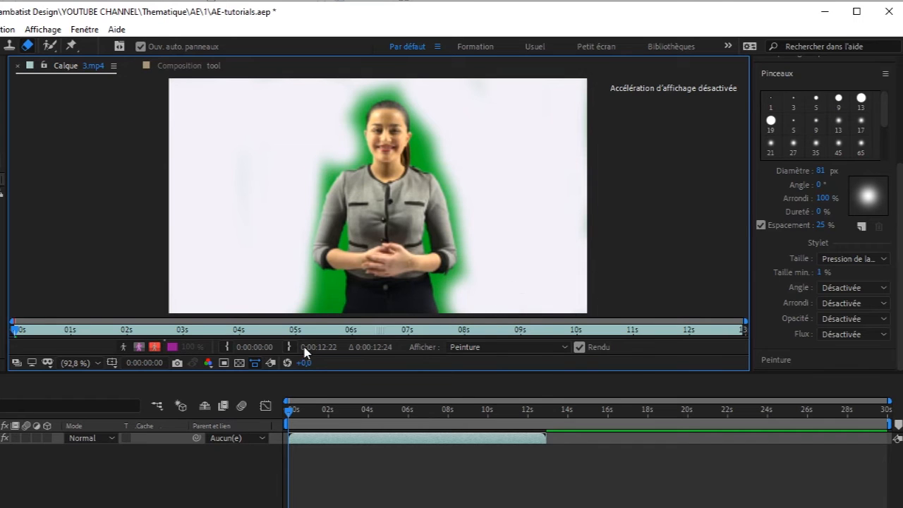
{"action": "left_click_drag", "start_coordinate": [315, 297], "coordinate": [293, 284]}
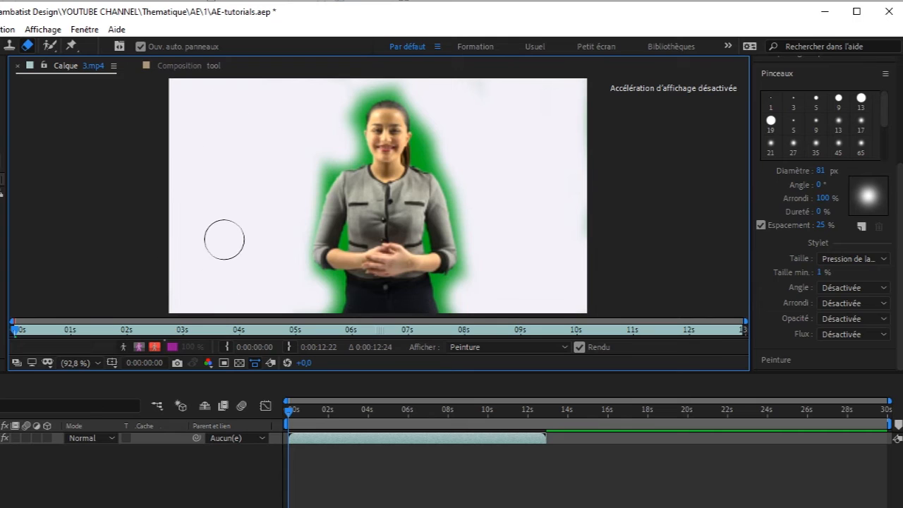
- Preview the erased 3.mp4 layer in the composition, then scrub on to about 7 seconds
{"action": "left_click", "coordinate": [179, 65]}
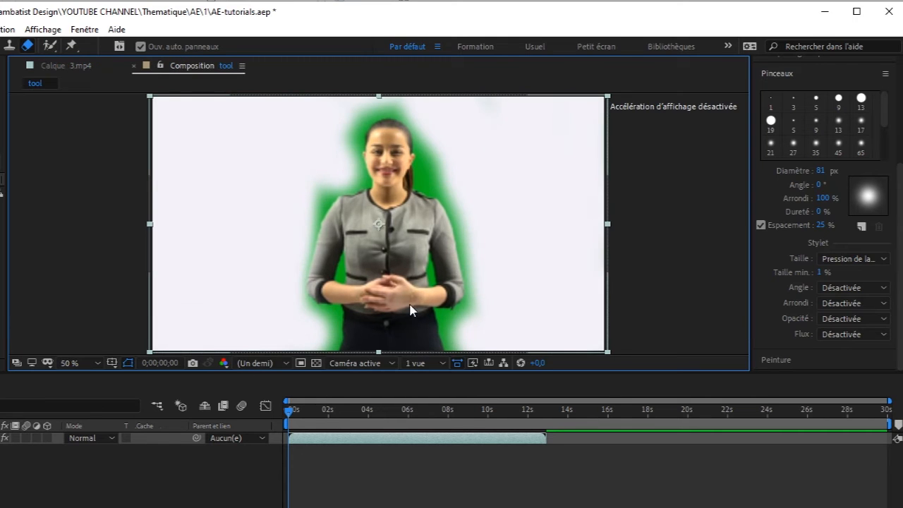
{"action": "key", "text": "space"}
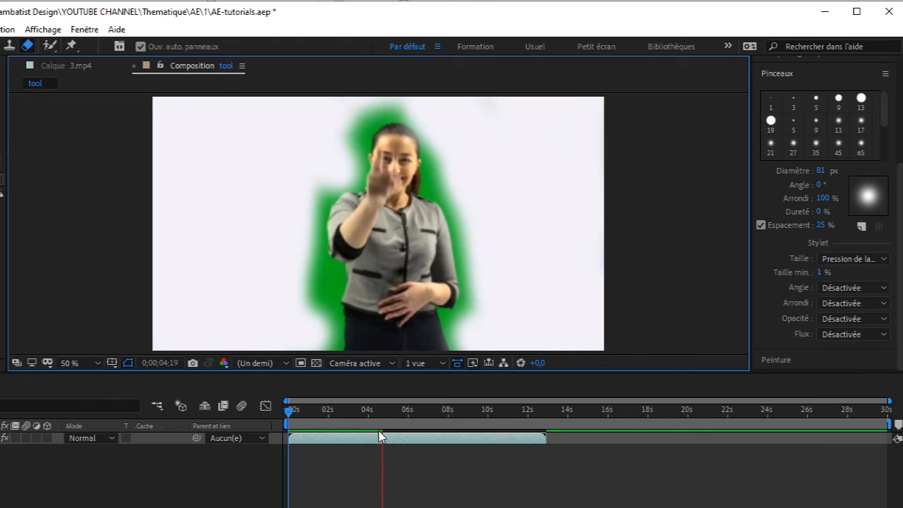
{"action": "key", "text": "space"}
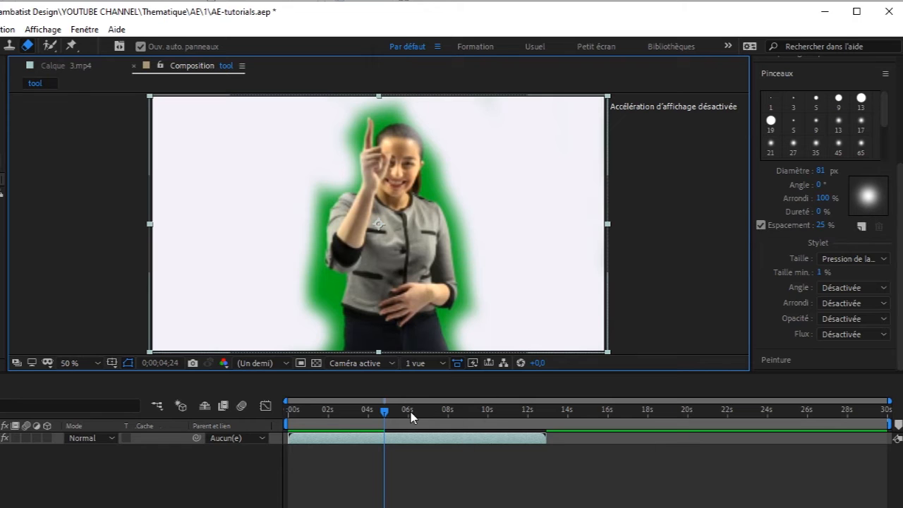
{"action": "left_click_drag", "start_coordinate": [388, 416], "coordinate": [427, 416]}
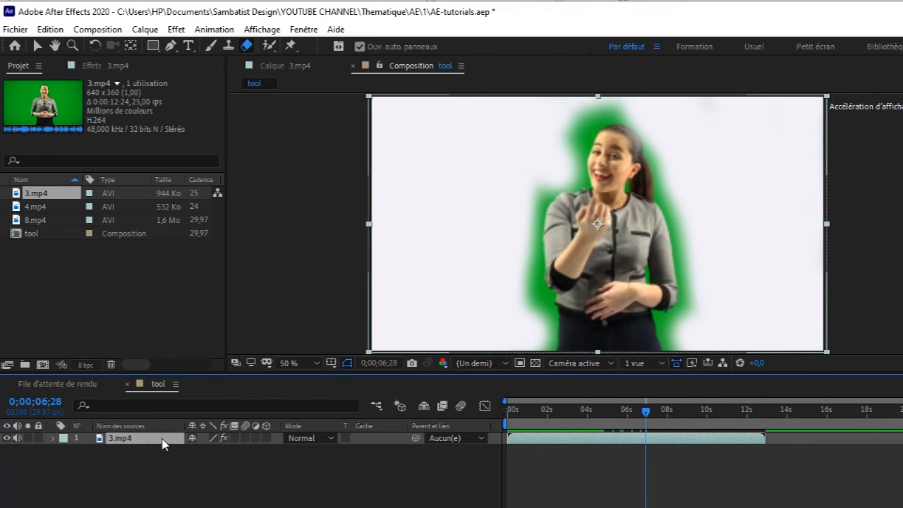
- Delete the erased 3.mp4 layer and add 8.mp4 to the timeline
{"action": "key", "text": "Delete"}
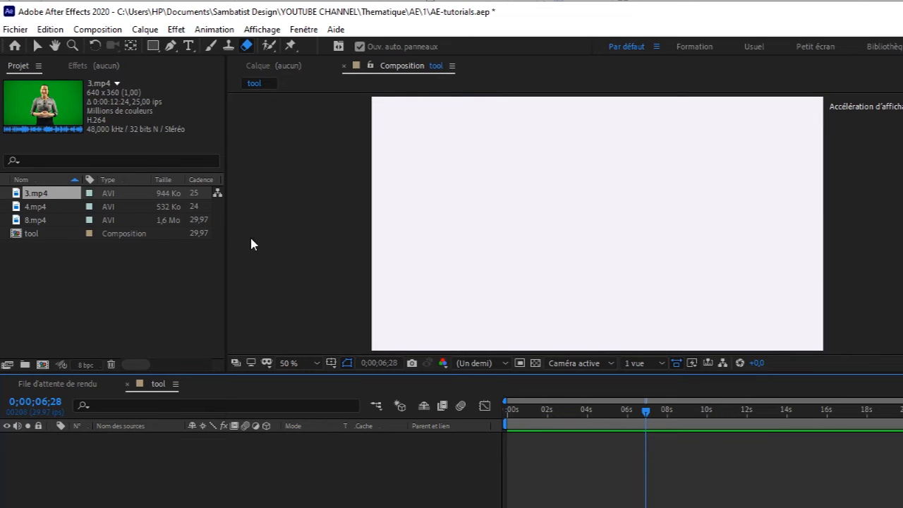
{"action": "left_click", "coordinate": [38, 223]}
{"action": "left_click_drag", "start_coordinate": [41, 225], "coordinate": [67, 443]}
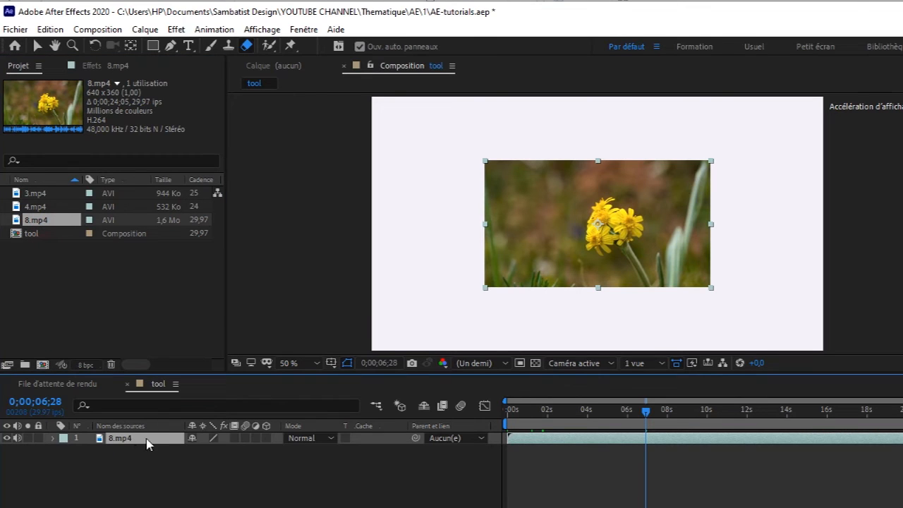
- Scale the 8.mp4 layer to 204% so it fills the composition frame, and deselect it
{"action": "key", "text": "s"}
{"action": "left_click_drag", "start_coordinate": [214, 453], "coordinate": [286, 452]}
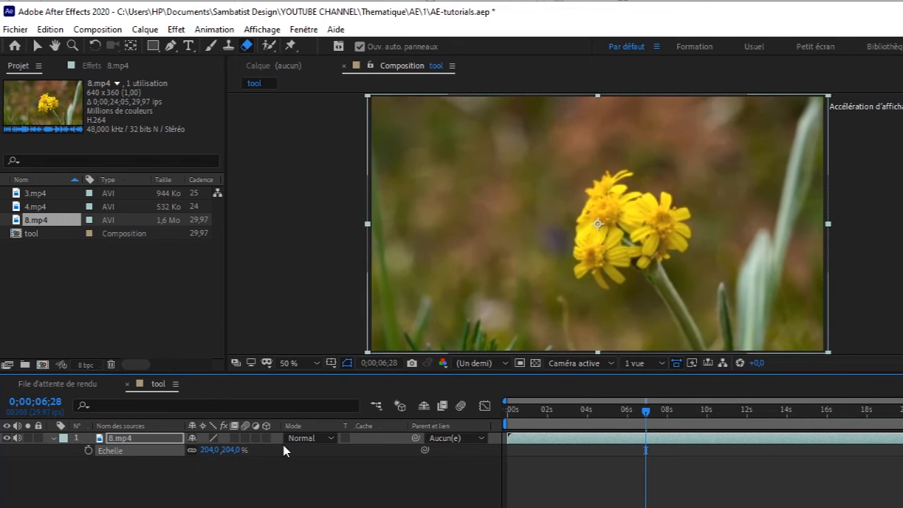
{"action": "left_click", "coordinate": [175, 490]}
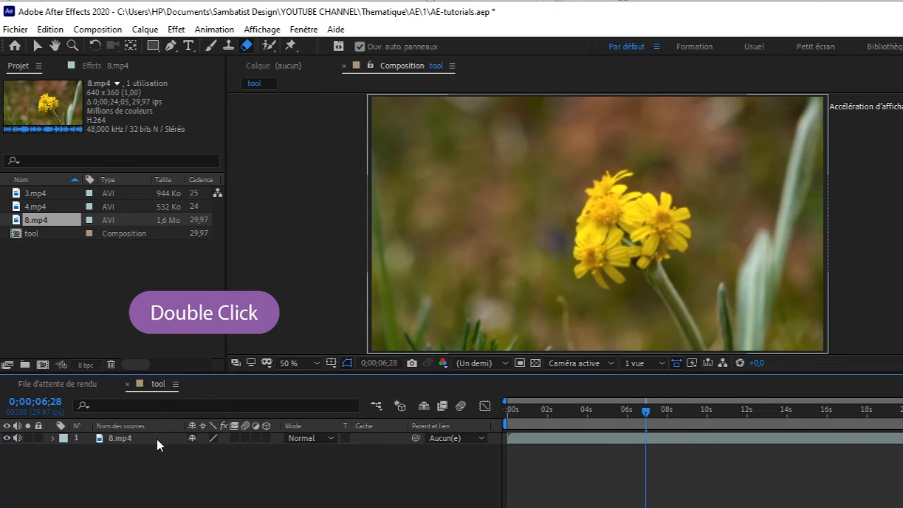
- Duplicate the 8.mp4 layer and hide the lower copy
{"action": "left_click", "coordinate": [157, 439]}
{"action": "key", "text": "ctrl+d"}
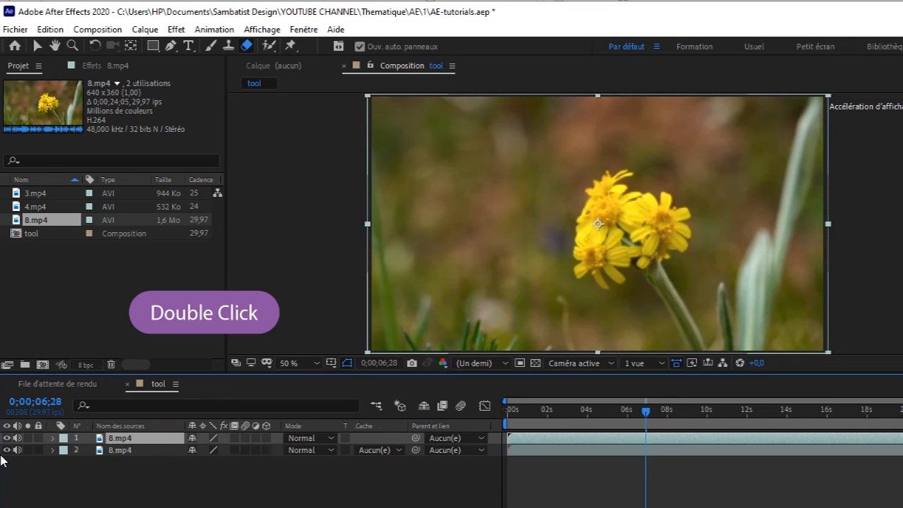
{"action": "left_click", "coordinate": [6, 451]}
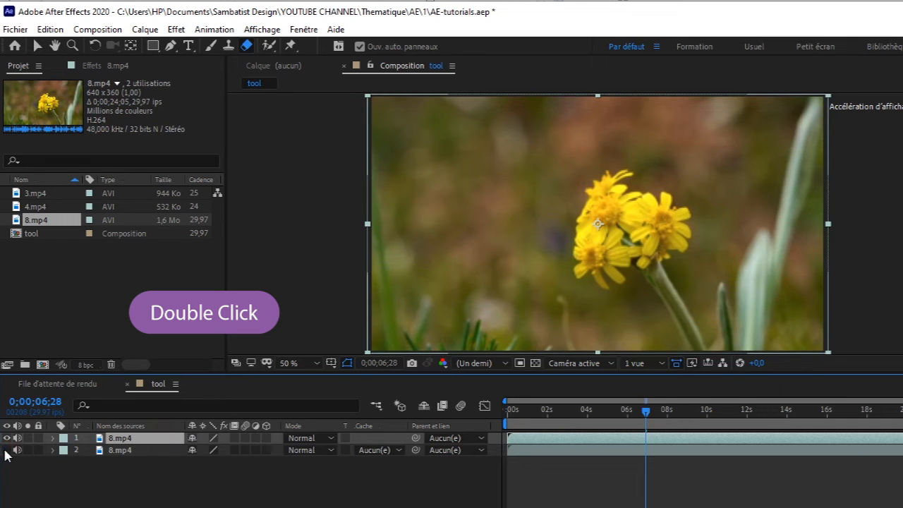
- Open the upper 8.mp4 layer in its Layer view and set the magnification to fit
{"action": "double_click", "coordinate": [471, 214]}
{"action": "left_click", "coordinate": [318, 364]}
{"action": "left_click", "coordinate": [315, 112]}
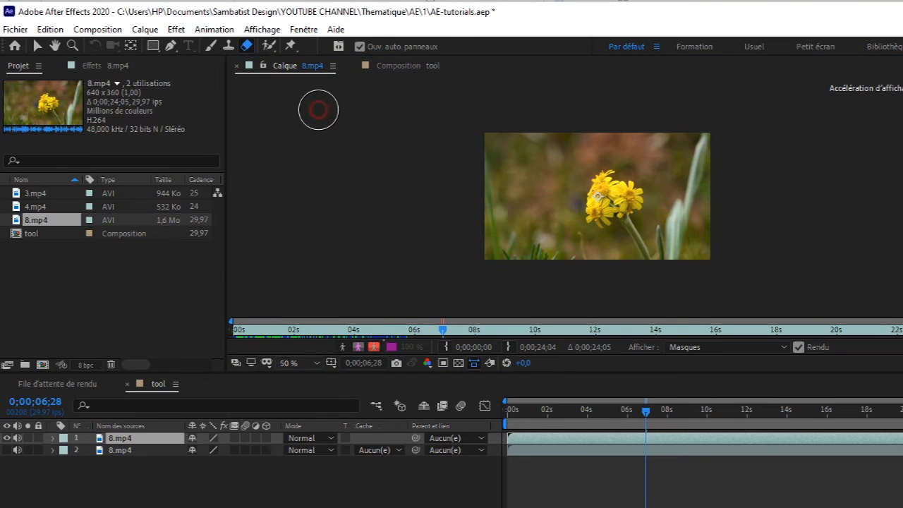
- Isolate the yellow flowers and their stem with the Roto Brush tool, adding strokes over the missed petals
{"action": "left_click", "coordinate": [272, 47]}
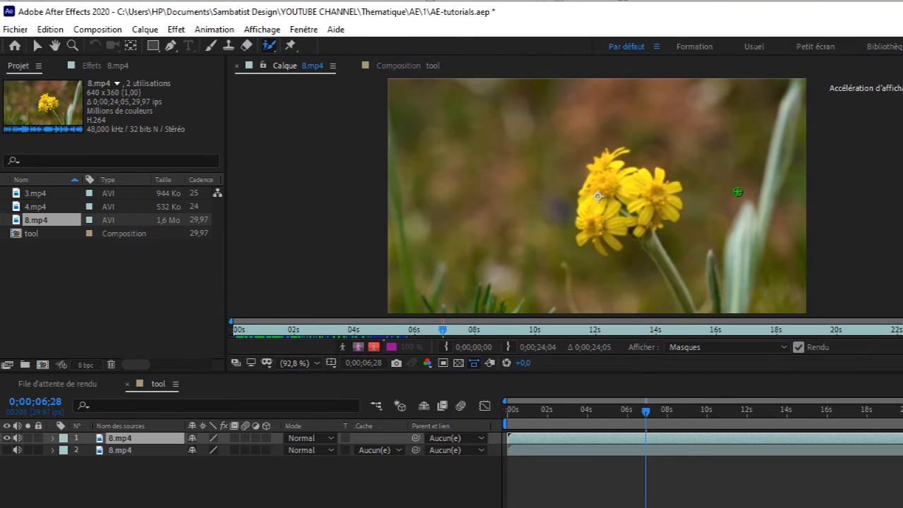
{"action": "left_click_drag", "start_coordinate": [607, 176], "coordinate": [638, 194]}
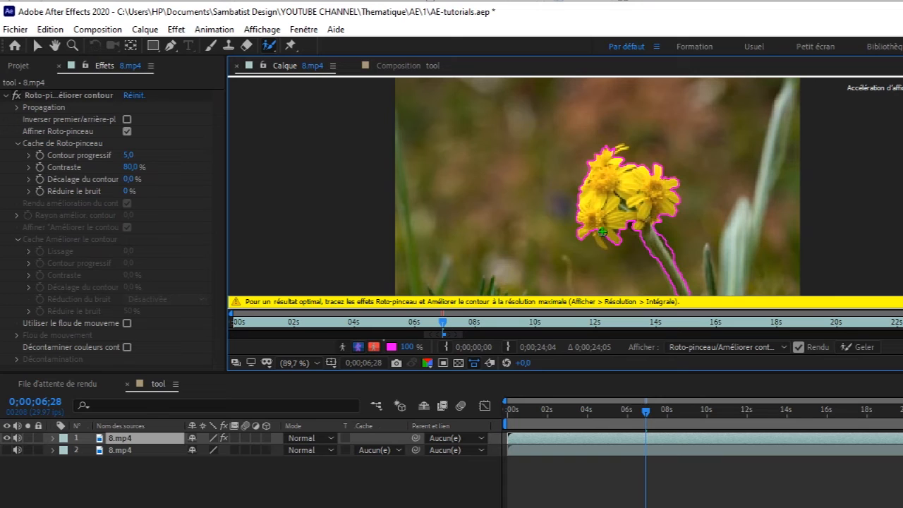
{"action": "left_click_drag", "start_coordinate": [599, 233], "coordinate": [602, 248]}
{"action": "left_click_drag", "start_coordinate": [612, 151], "coordinate": [609, 152]}
{"action": "left_click_drag", "start_coordinate": [591, 241], "coordinate": [595, 248]}
{"action": "left_click_drag", "start_coordinate": [622, 154], "coordinate": [625, 155]}
- Check the isolated flower in the composition from the first frame and display the Roto Brush tool's variants
{"action": "left_click", "coordinate": [402, 70]}
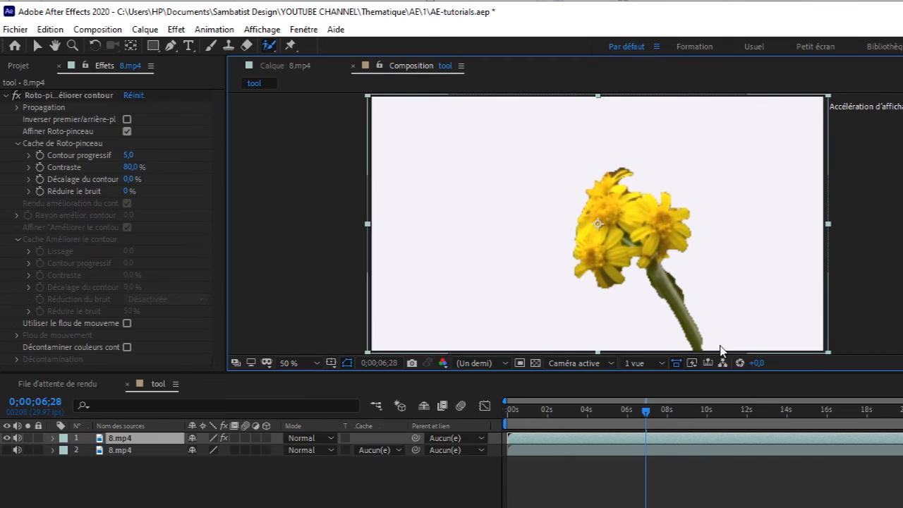
{"action": "left_click", "coordinate": [506, 422]}
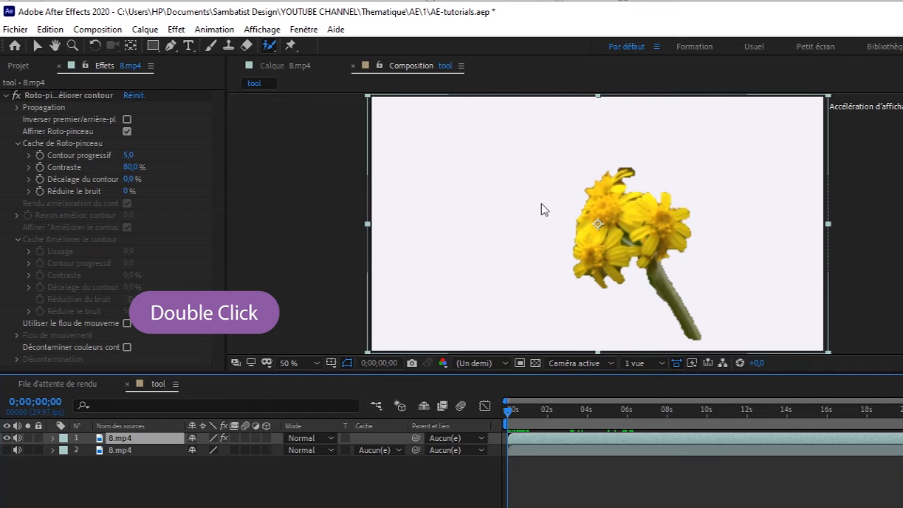
{"action": "left_click", "coordinate": [271, 48]}
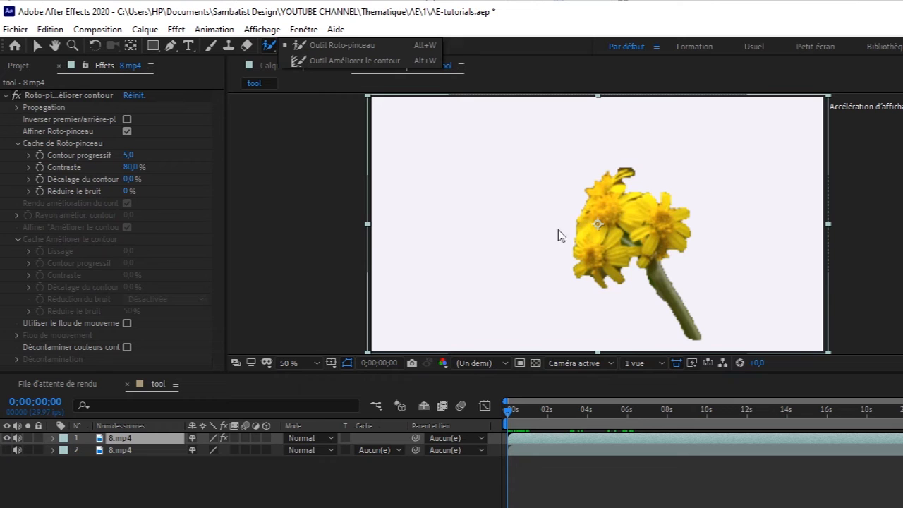
- Refine the outline of the flowers and stem in the 8.mp4 Layer view with the Refine Edge tool and preview it in the composition
{"action": "left_click", "coordinate": [479, 48]}
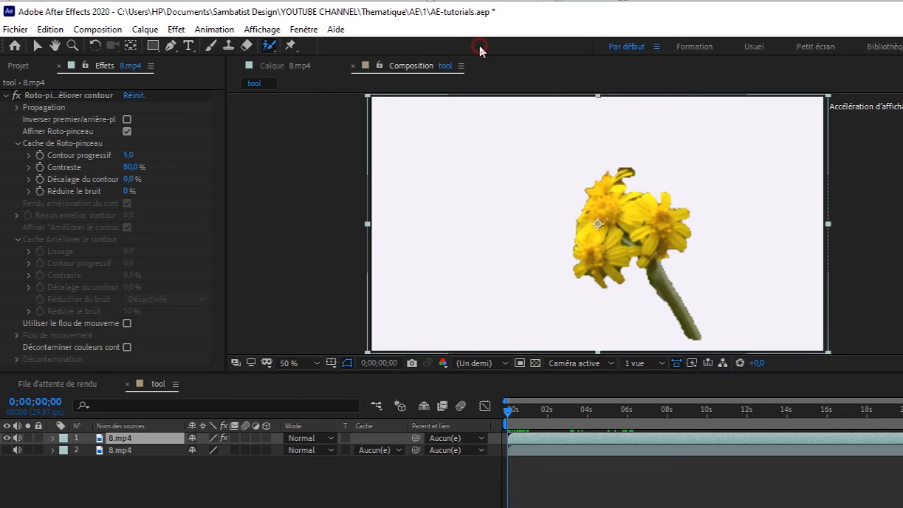
{"action": "left_click", "coordinate": [314, 71]}
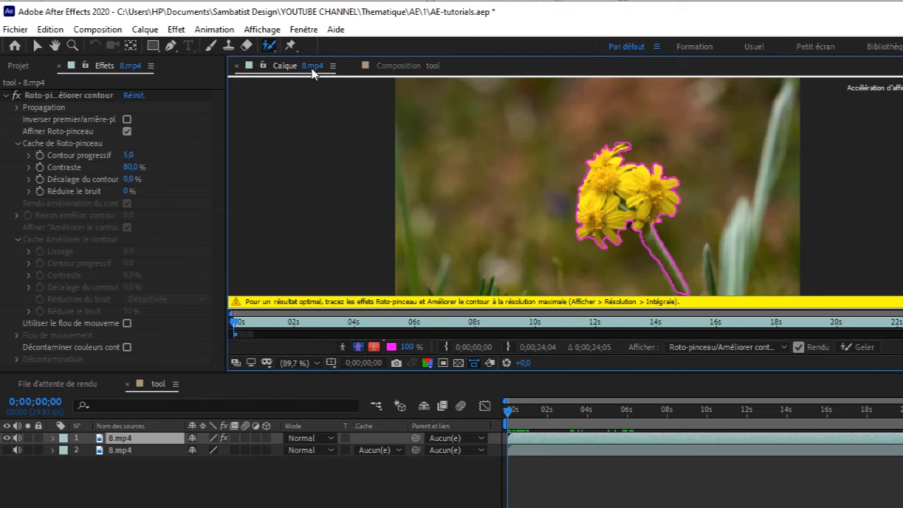
{"action": "left_click", "coordinate": [270, 49]}
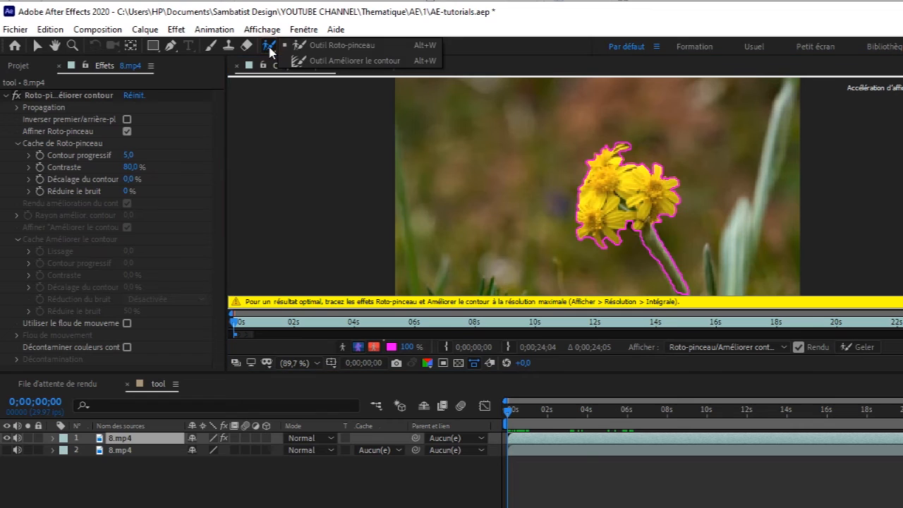
{"action": "left_click", "coordinate": [318, 62]}
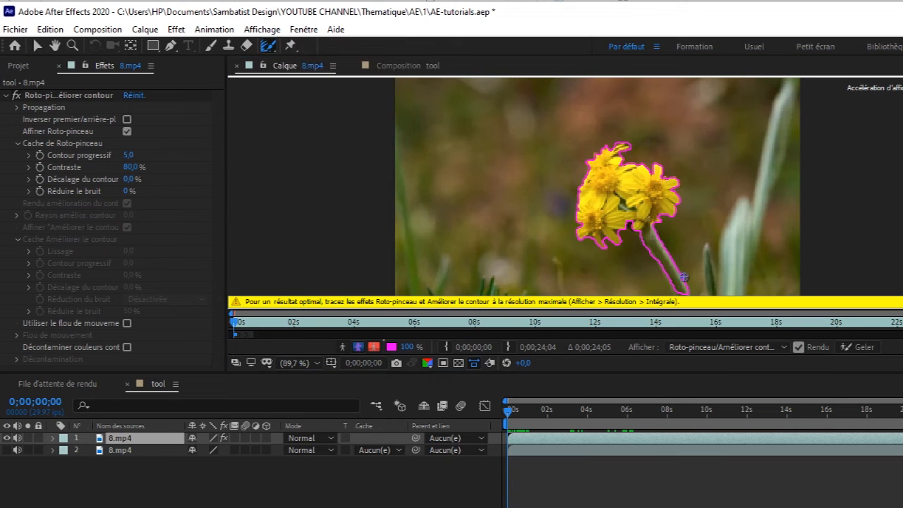
{"action": "mouse_move", "coordinate": [690, 288]}
{"action": "left_mouse_down"}
{"action": "mouse_move", "coordinate": [660, 224]}
{"action": "mouse_move", "coordinate": [679, 213]}
{"action": "mouse_move", "coordinate": [678, 181]}
{"action": "mouse_move", "coordinate": [662, 158]}
{"action": "mouse_move", "coordinate": [653, 168]}
{"action": "mouse_move", "coordinate": [633, 162]}
{"action": "mouse_move", "coordinate": [625, 154]}
{"action": "mouse_move", "coordinate": [635, 146]}
{"action": "mouse_move", "coordinate": [601, 147]}
{"action": "mouse_move", "coordinate": [576, 195]}
{"action": "mouse_move", "coordinate": [575, 238]}
{"action": "mouse_move", "coordinate": [607, 251]}
{"action": "mouse_move", "coordinate": [631, 227]}
{"action": "mouse_move", "coordinate": [675, 289]}
{"action": "left_mouse_up"}
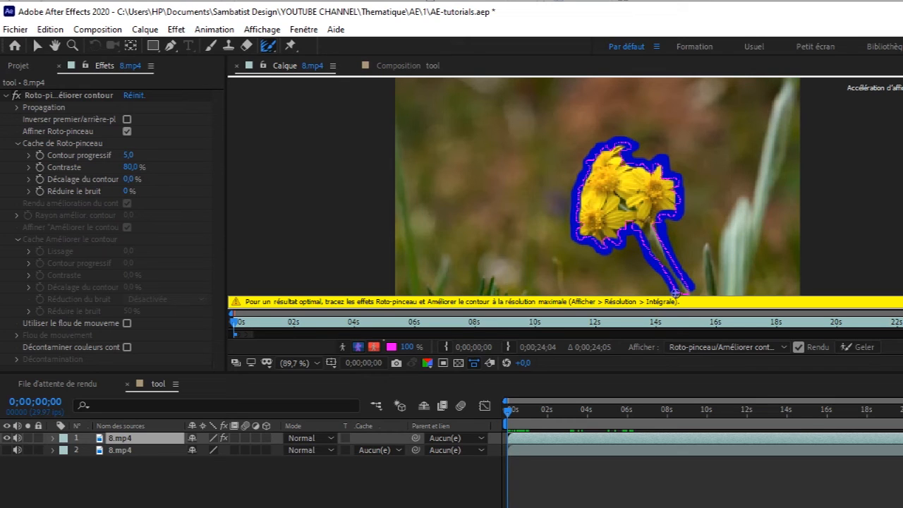
{"action": "left_click_drag", "start_coordinate": [676, 292], "coordinate": [696, 289]}
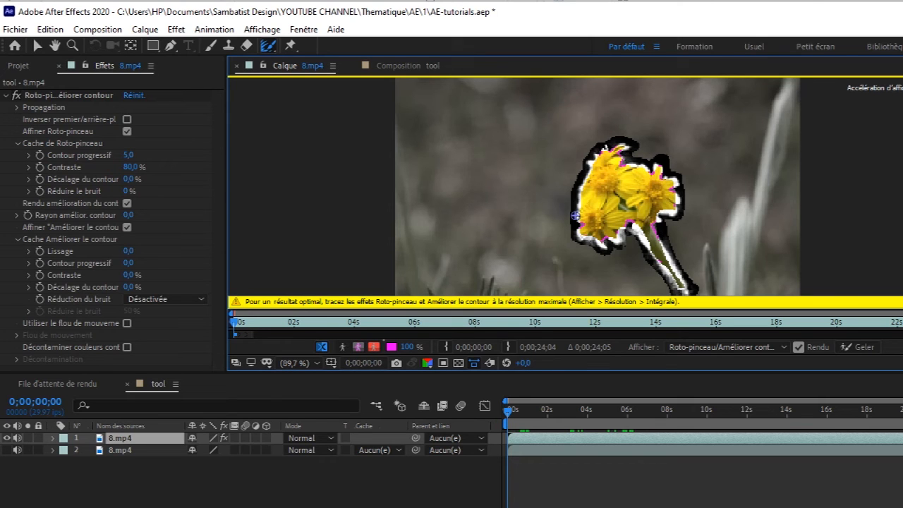
{"action": "left_click", "coordinate": [409, 70]}
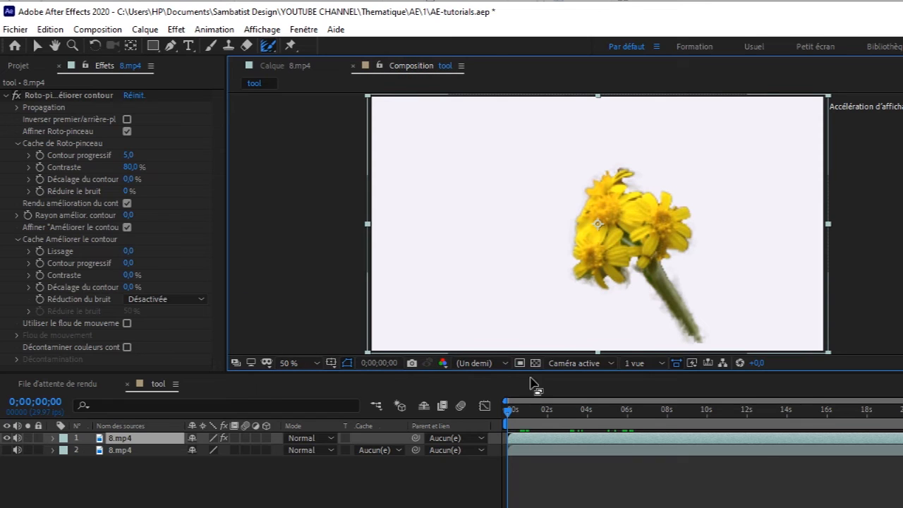
{"action": "key", "text": "space"}
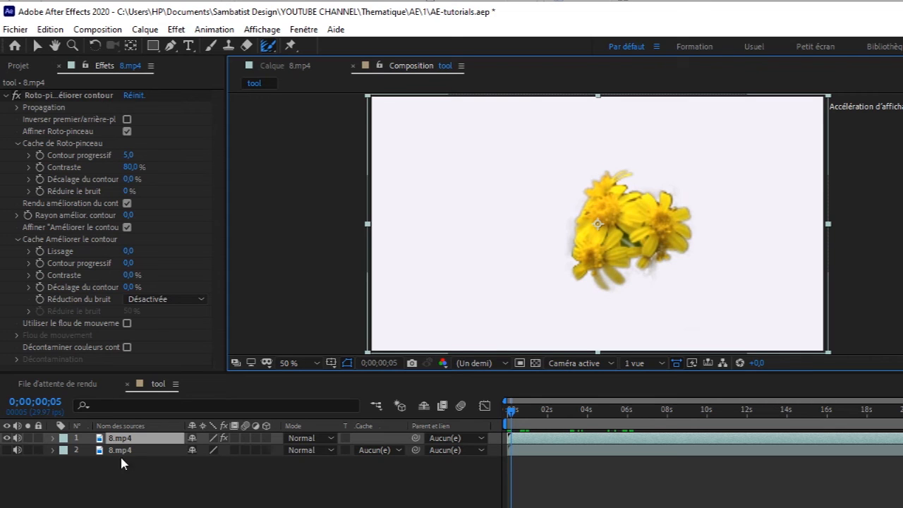
- Delete the 8.mp4 footage from the project and add 4.mp4 to the tool composition in its place
{"action": "left_click", "coordinate": [24, 67]}
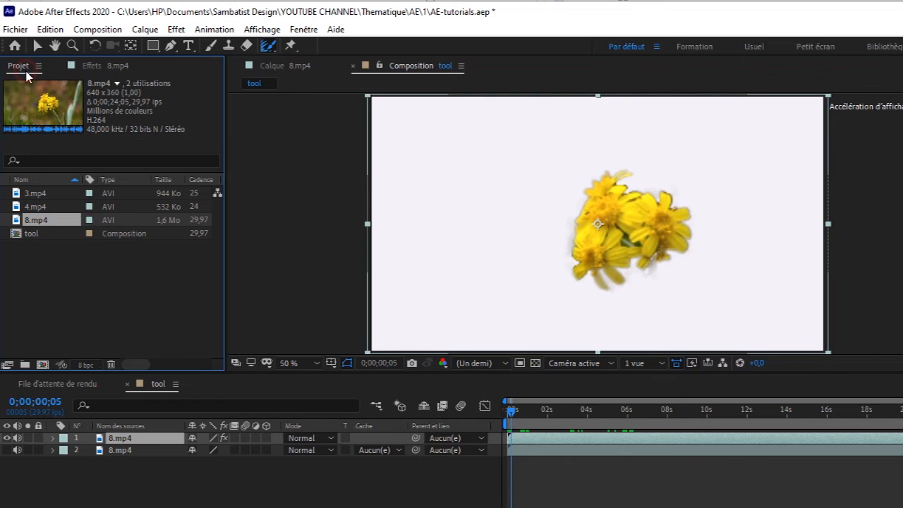
{"action": "key", "text": "Delete"}
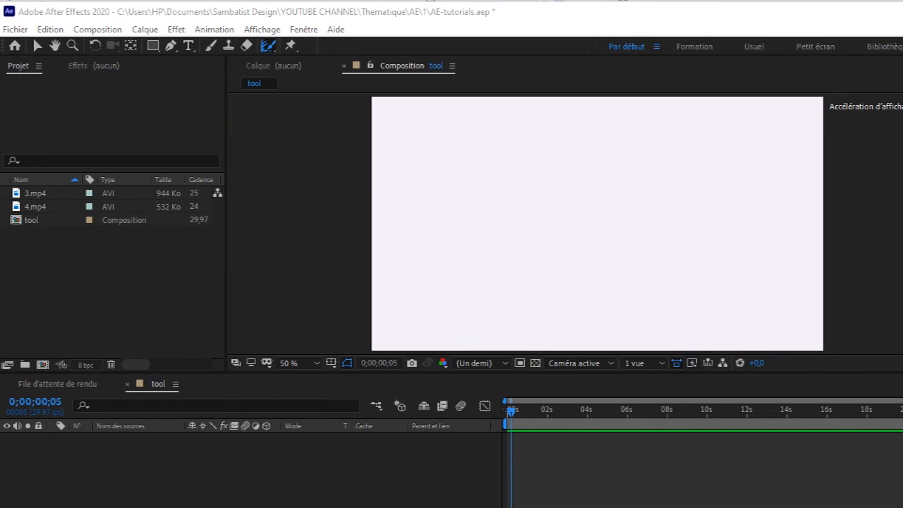
{"action": "left_click", "coordinate": [45, 210]}
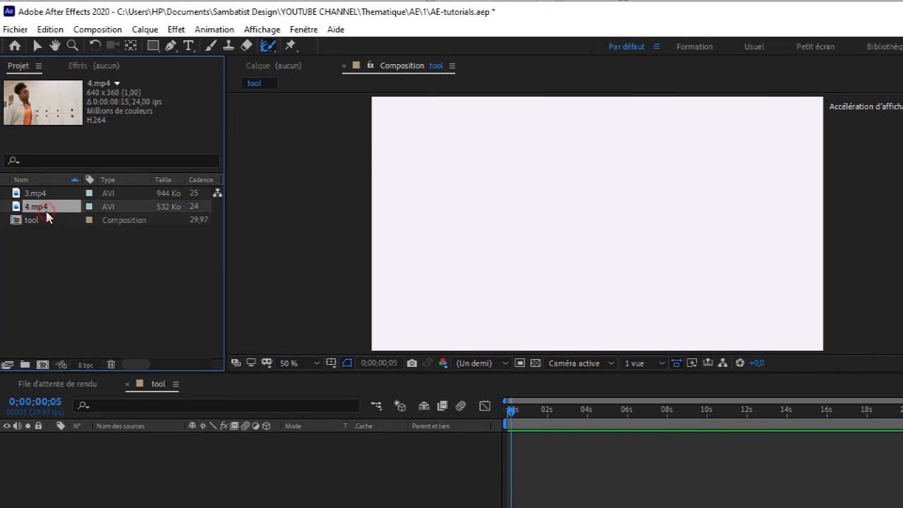
{"action": "left_click_drag", "start_coordinate": [49, 212], "coordinate": [61, 444]}
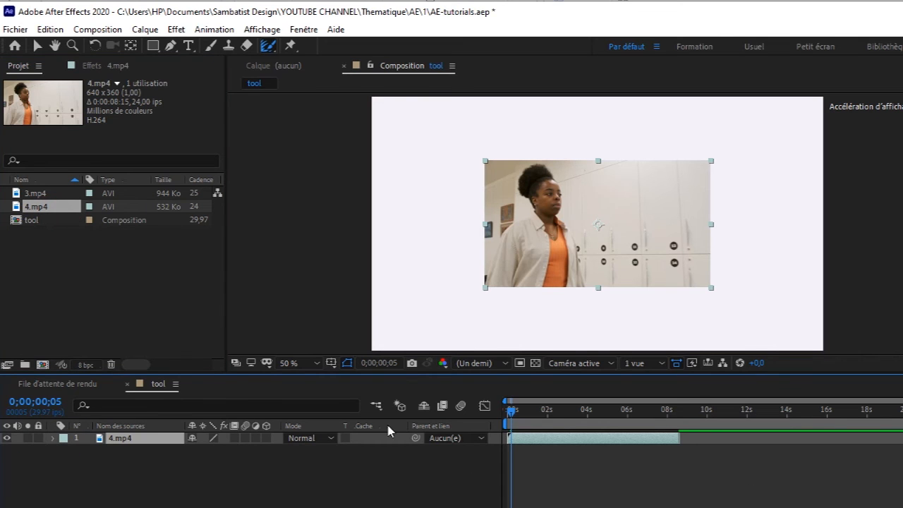
- Scale the 4.mp4 layer to 204% so it fills the frame and return to the first frame
{"action": "key", "text": "s"}
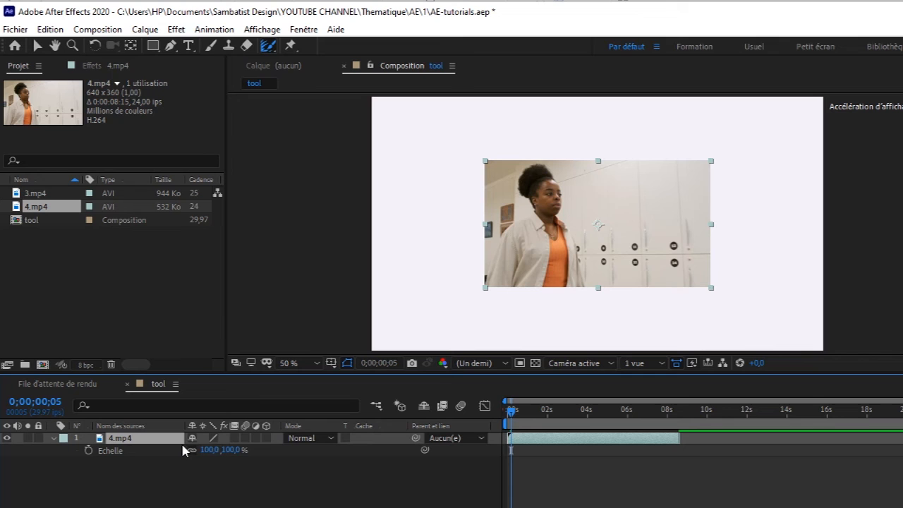
{"action": "left_click_drag", "start_coordinate": [207, 450], "coordinate": [278, 450]}
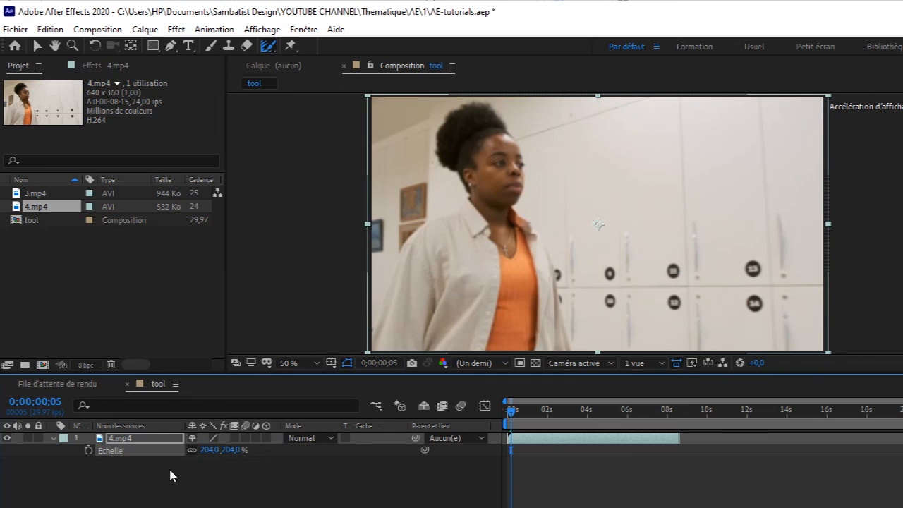
{"action": "left_click", "coordinate": [53, 438]}
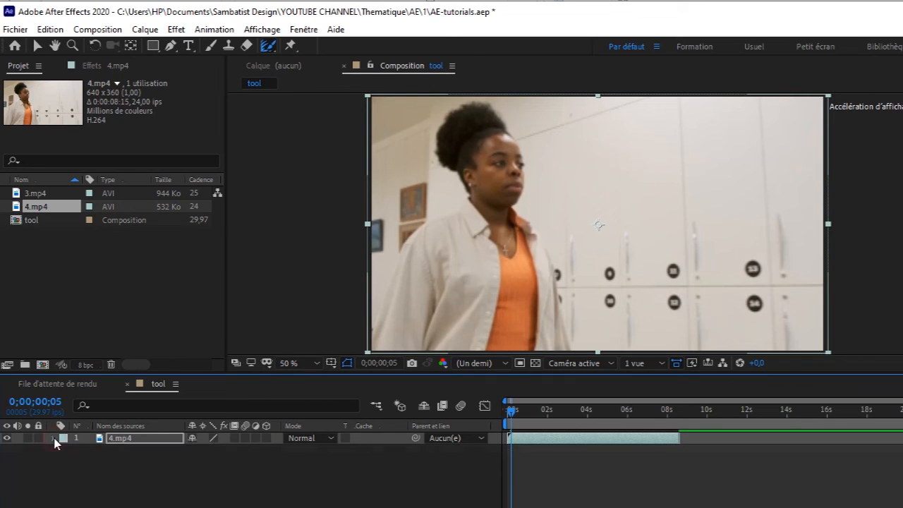
{"action": "left_click", "coordinate": [512, 410]}
{"action": "left_click_drag", "start_coordinate": [513, 413], "coordinate": [508, 413]}
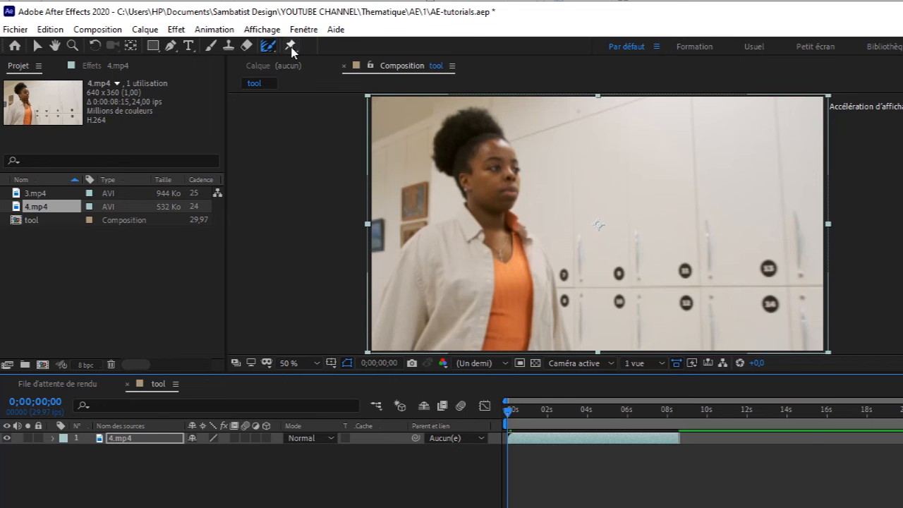
- Open the 4.mp4 layer in its Layer view and set the magnification to fit
{"action": "left_click", "coordinate": [290, 45]}
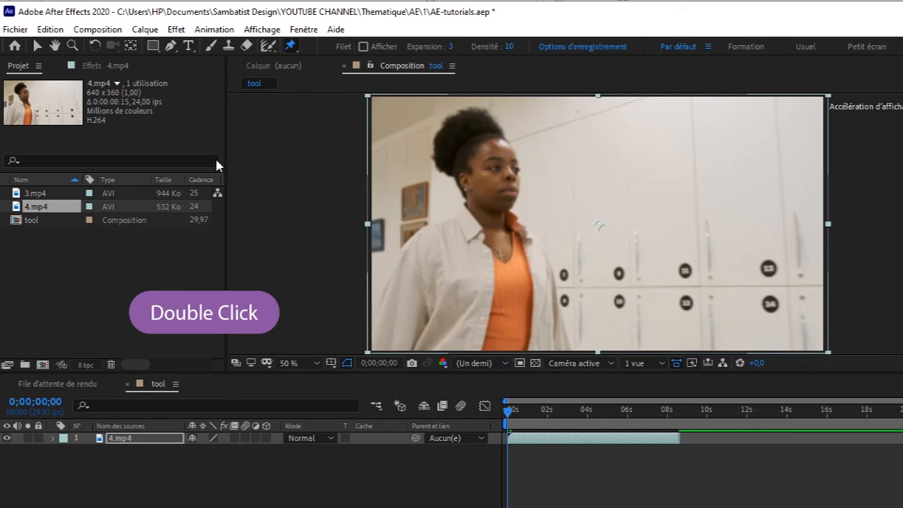
{"action": "left_click", "coordinate": [37, 47]}
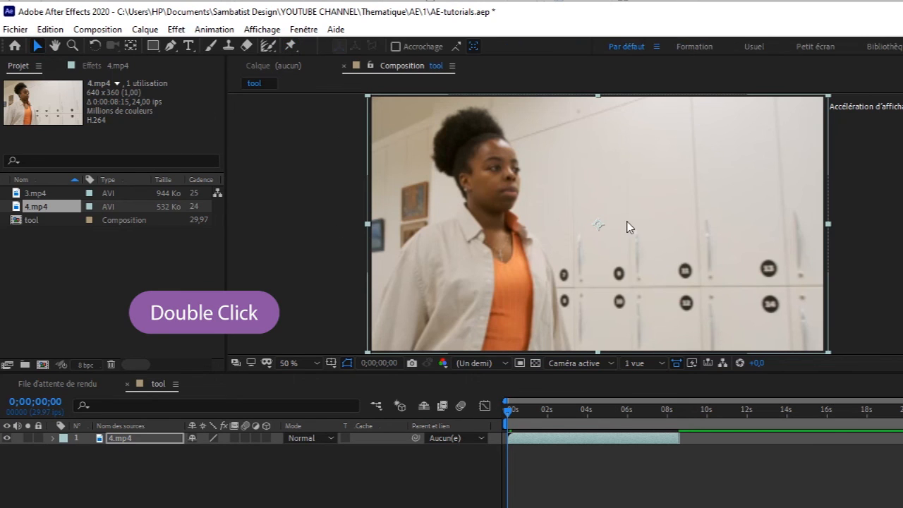
{"action": "double_click", "coordinate": [622, 192]}
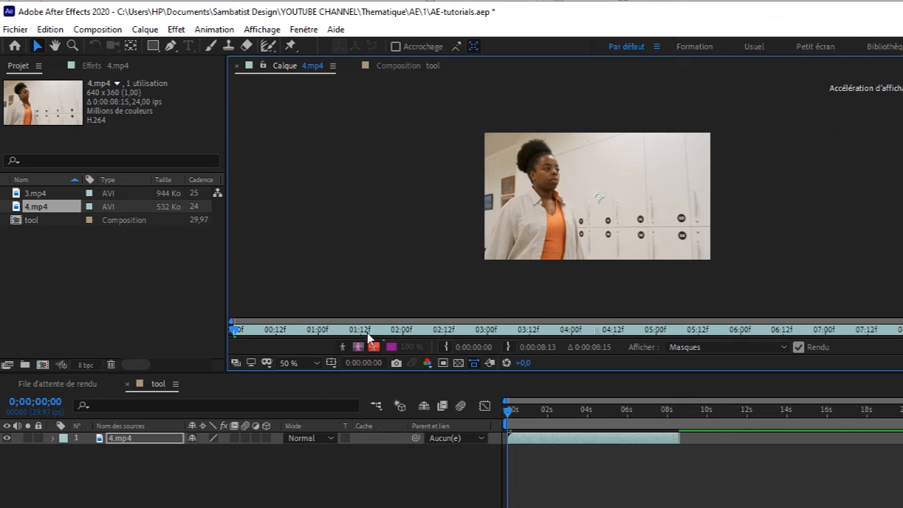
{"action": "left_click", "coordinate": [317, 363]}
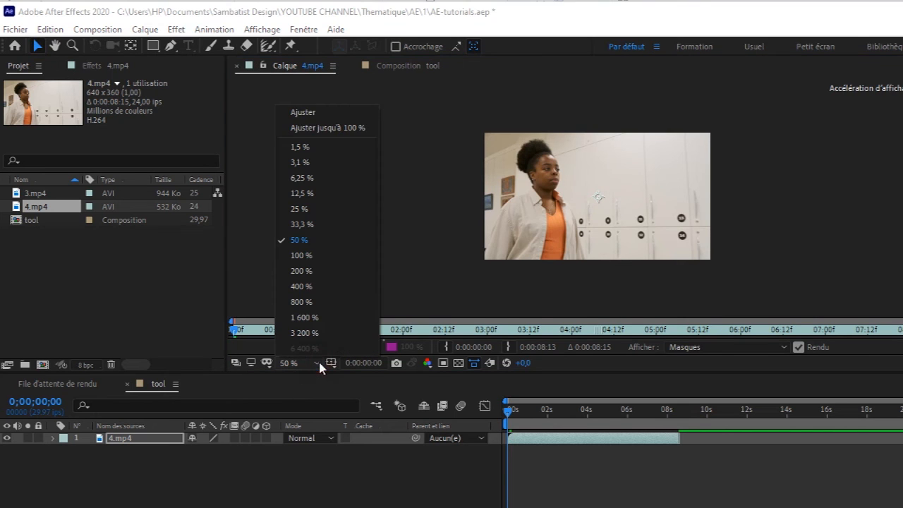
{"action": "left_click", "coordinate": [303, 117]}
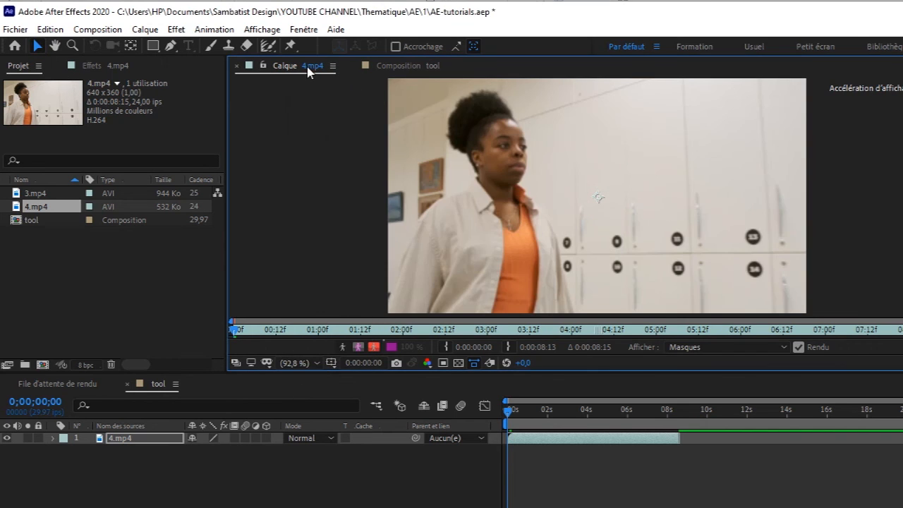
- Place Puppet pins beside the woman's head and on locker 13, and pull the locker pin slightly up and outward to deform the image
{"action": "left_click", "coordinate": [290, 46]}
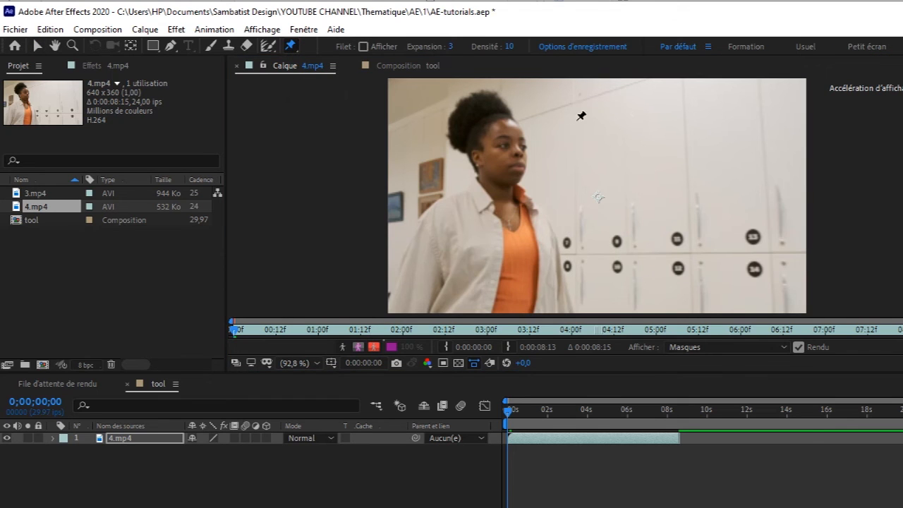
{"action": "left_click", "coordinate": [531, 112]}
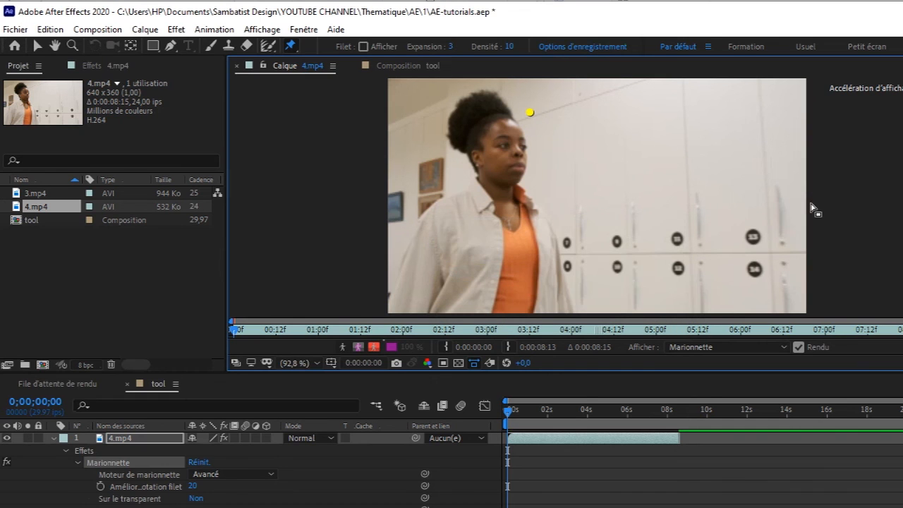
{"action": "left_click", "coordinate": [758, 229]}
{"action": "left_click_drag", "start_coordinate": [759, 232], "coordinate": [775, 219]}
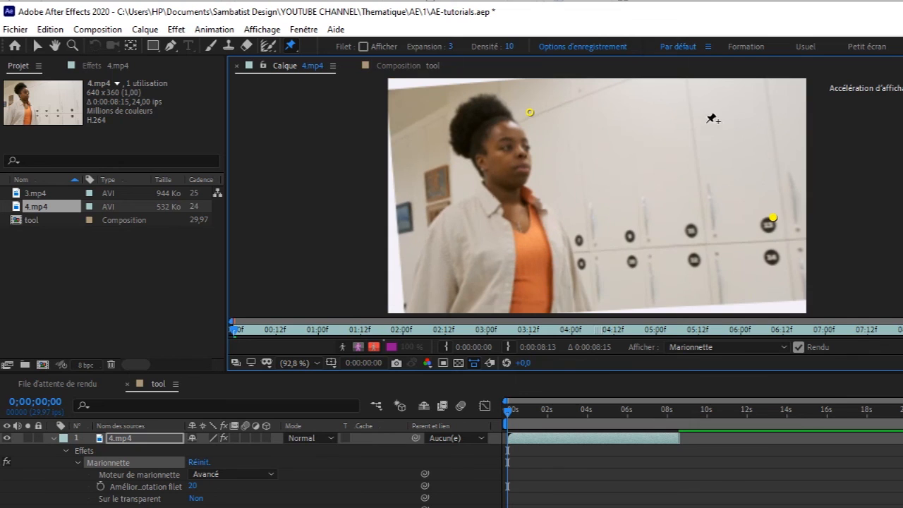
- Add Puppet pins on the upper lockers and the woman's jacket, pulling both inward to warp the image, and collapse the layer's properties
{"action": "left_click", "coordinate": [753, 115]}
{"action": "left_click_drag", "start_coordinate": [753, 117], "coordinate": [676, 163]}
{"action": "left_click", "coordinate": [459, 278]}
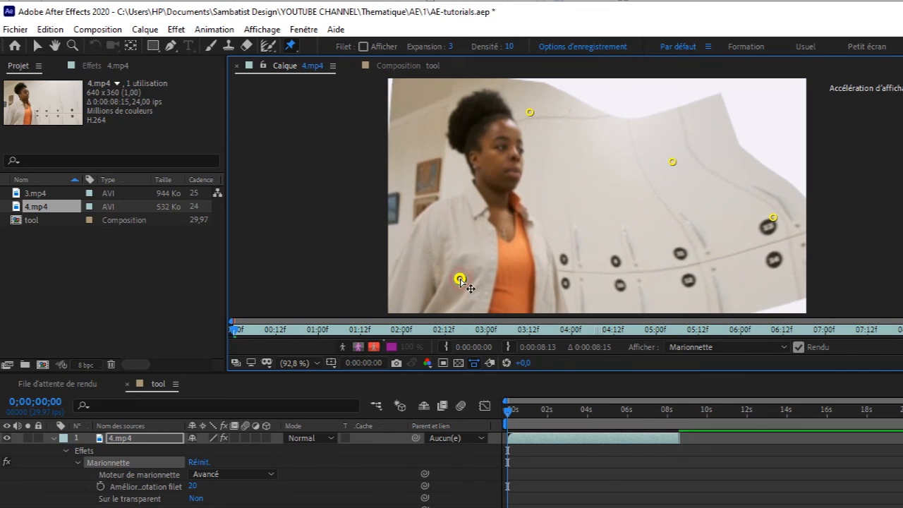
{"action": "left_click_drag", "start_coordinate": [461, 280], "coordinate": [531, 251]}
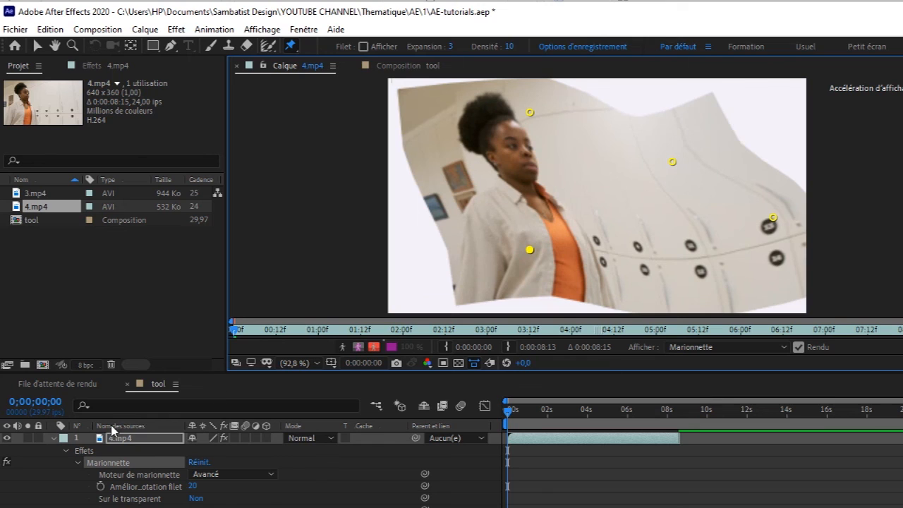
{"action": "left_click", "coordinate": [52, 438]}
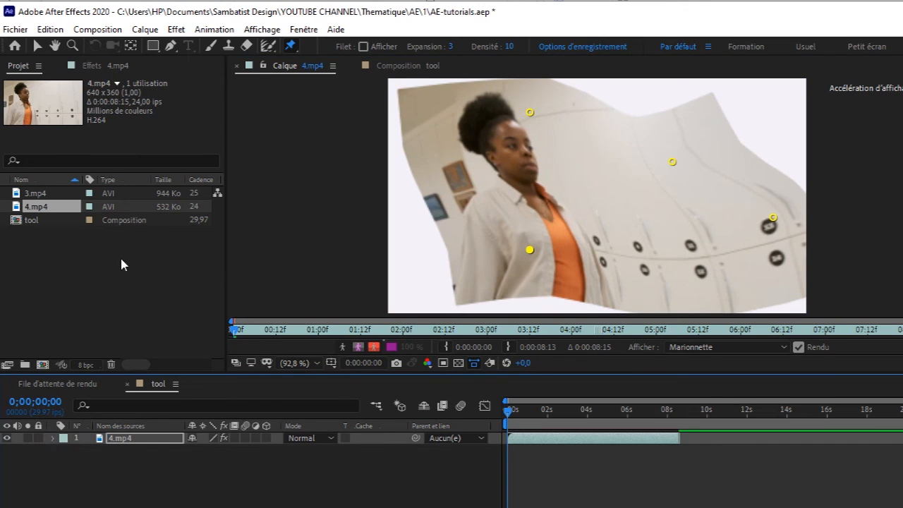
- Place 3.mp4 beneath 4.mp4 with its video hidden and preview the deformed 4.mp4 clip in the composition
{"action": "left_click", "coordinate": [45, 193]}
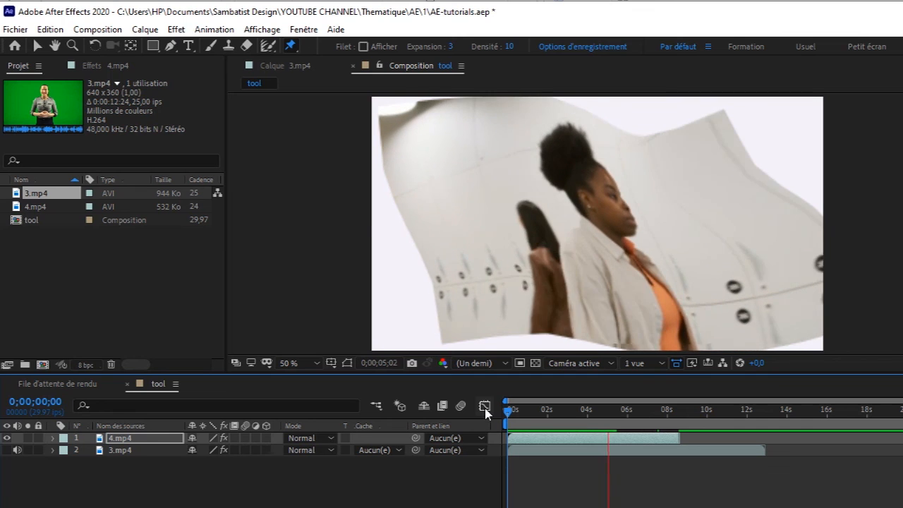
{"action": "key", "text": "space"}
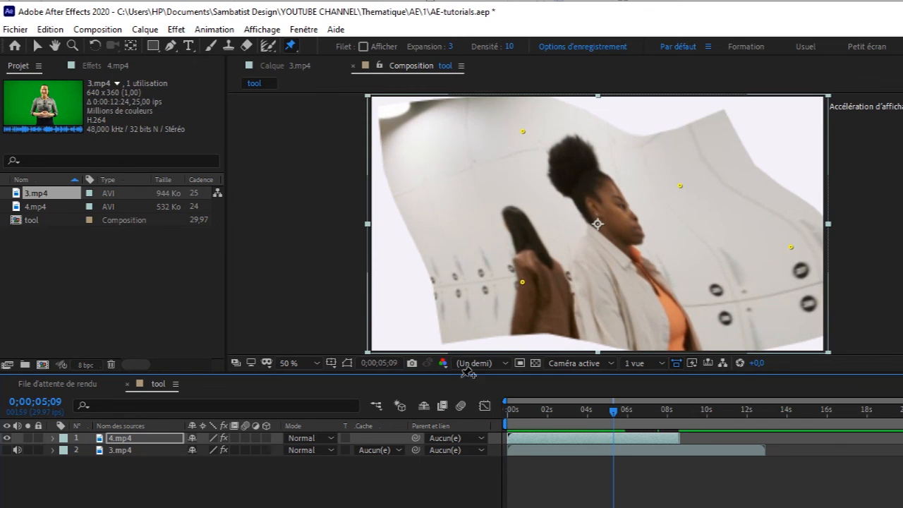